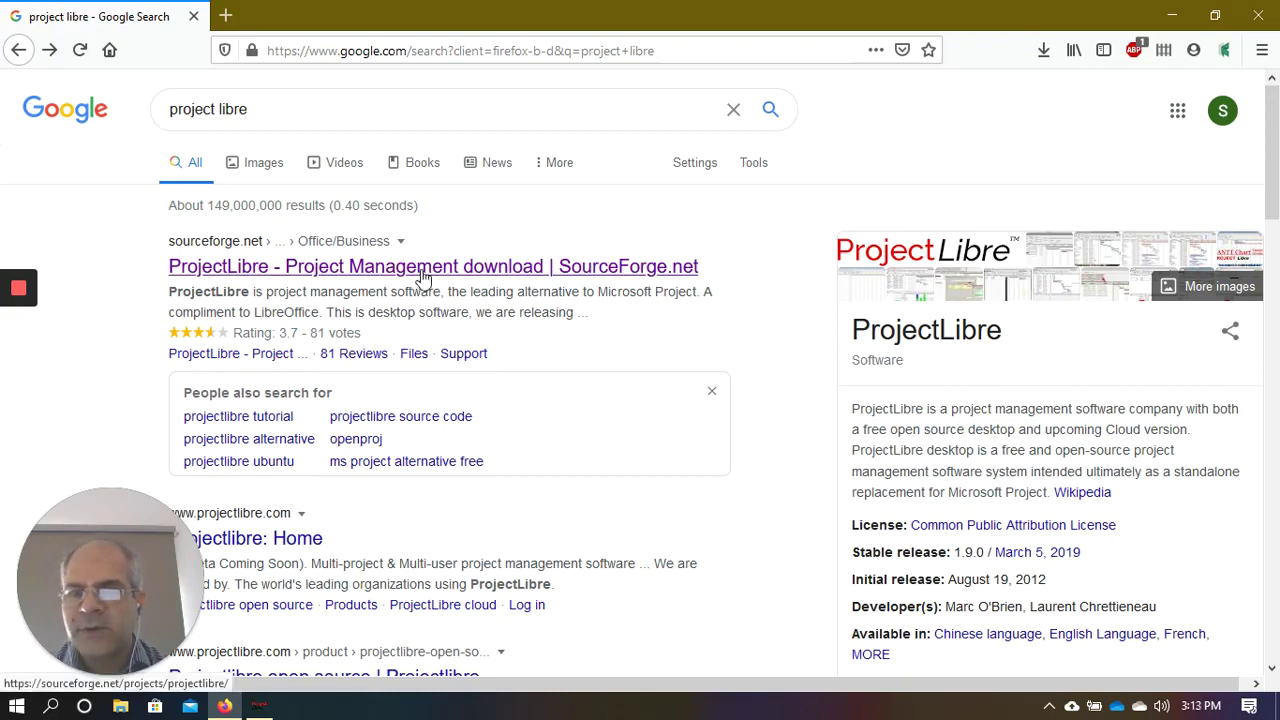
# - Open ProjectLibre's SourceForge page from the search results, check the browser's recent downloads for the installer, and minimize the browser
pyautogui.click(424, 270)
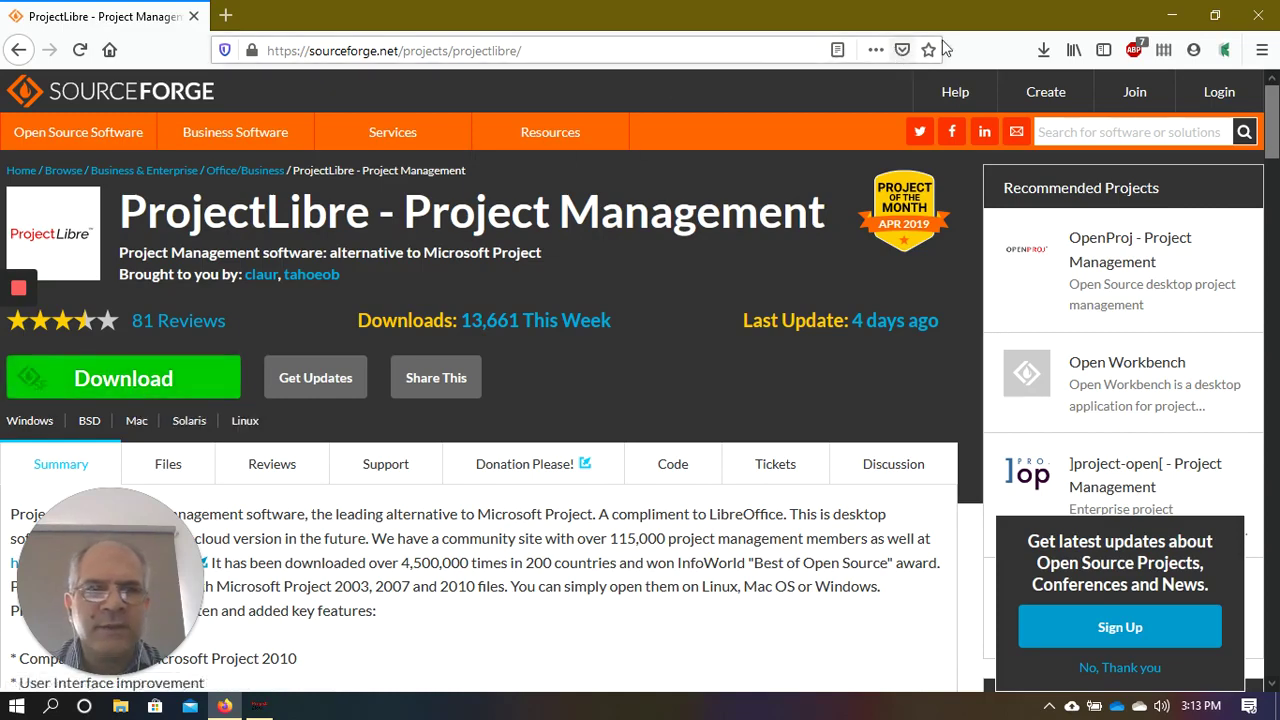
pyautogui.click(1045, 50)
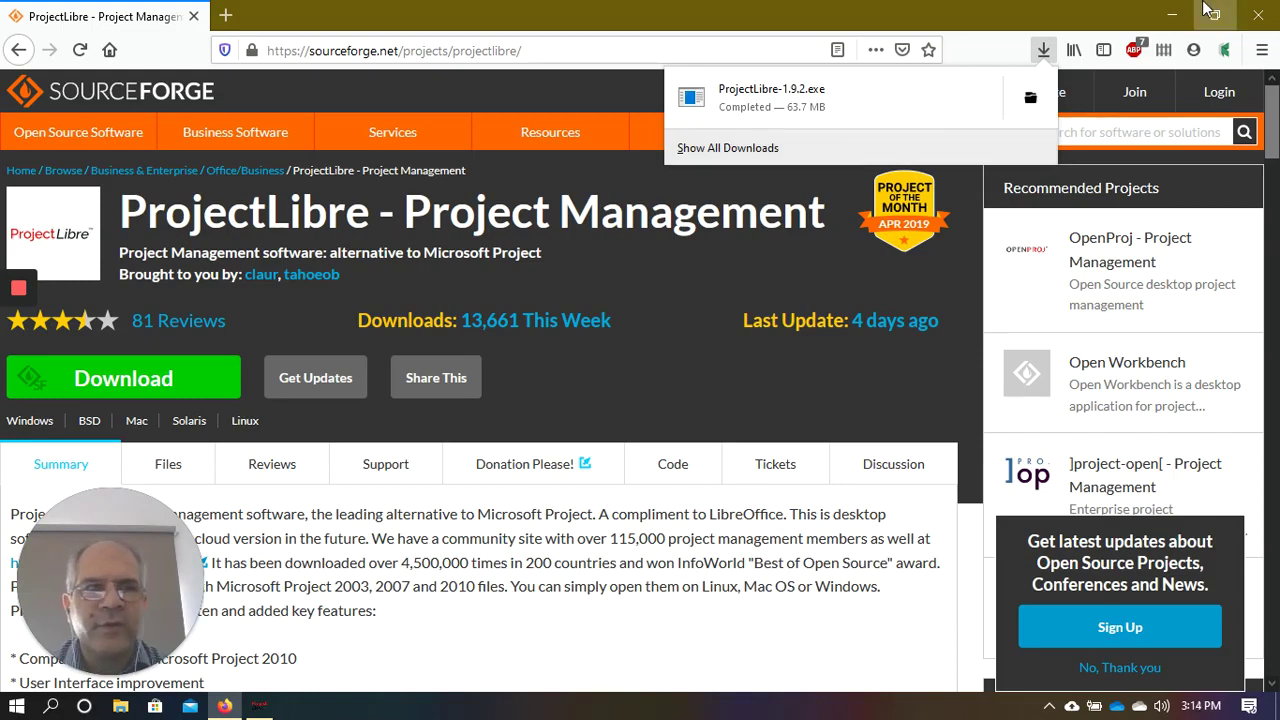
pyautogui.click(1157, 25)
pyautogui.click(1157, 22)
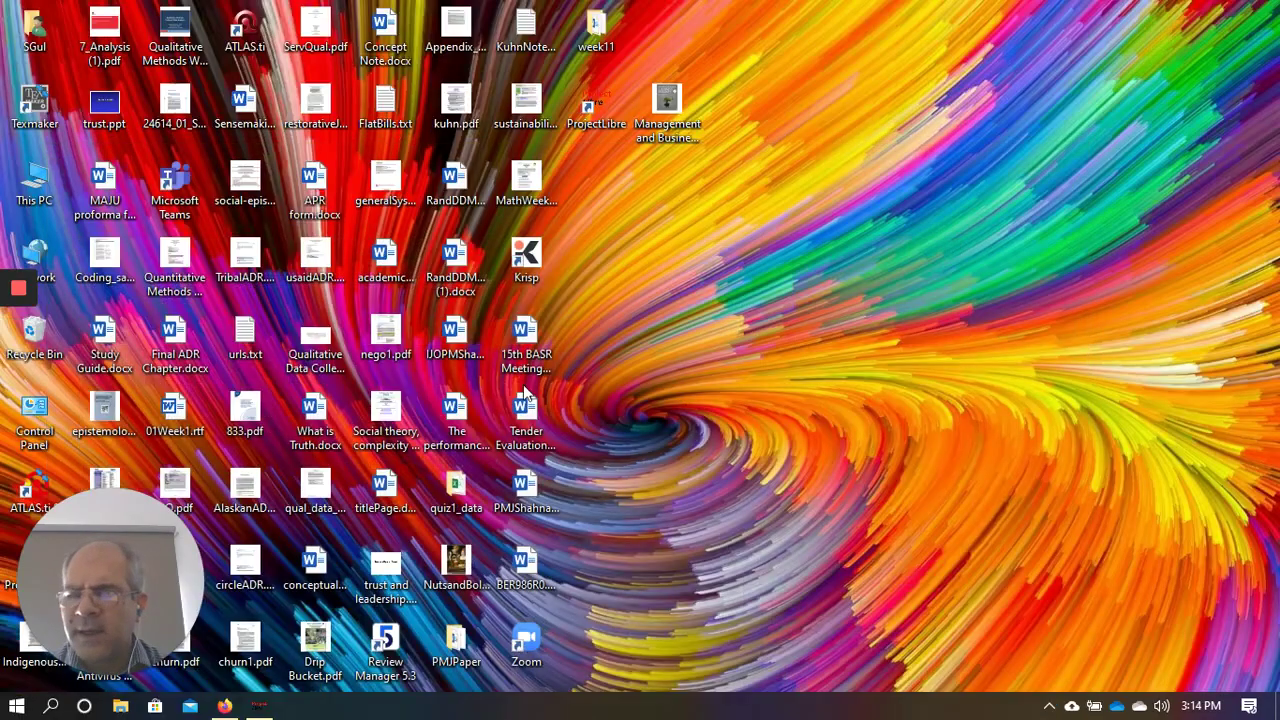
# - Switch to ProjectLibre and close it without saving the changes to Excersice1
pyautogui.click(259, 707)
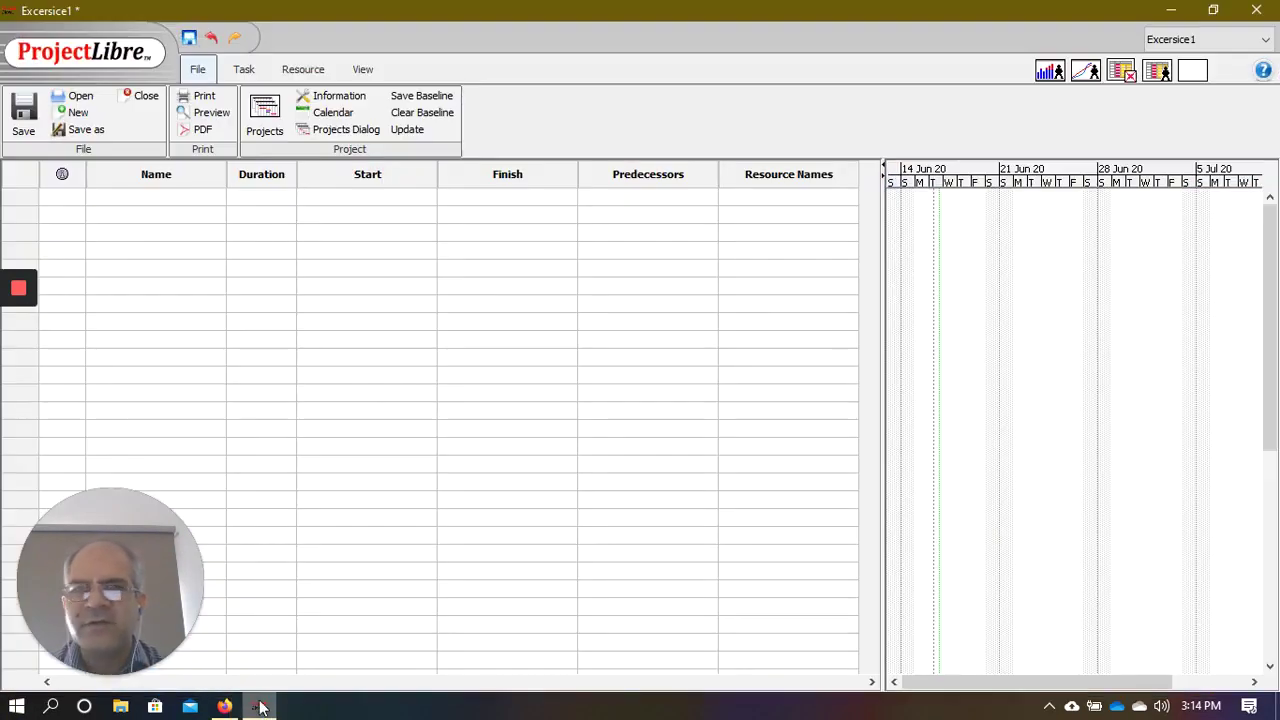
pyautogui.click(1256, 10)
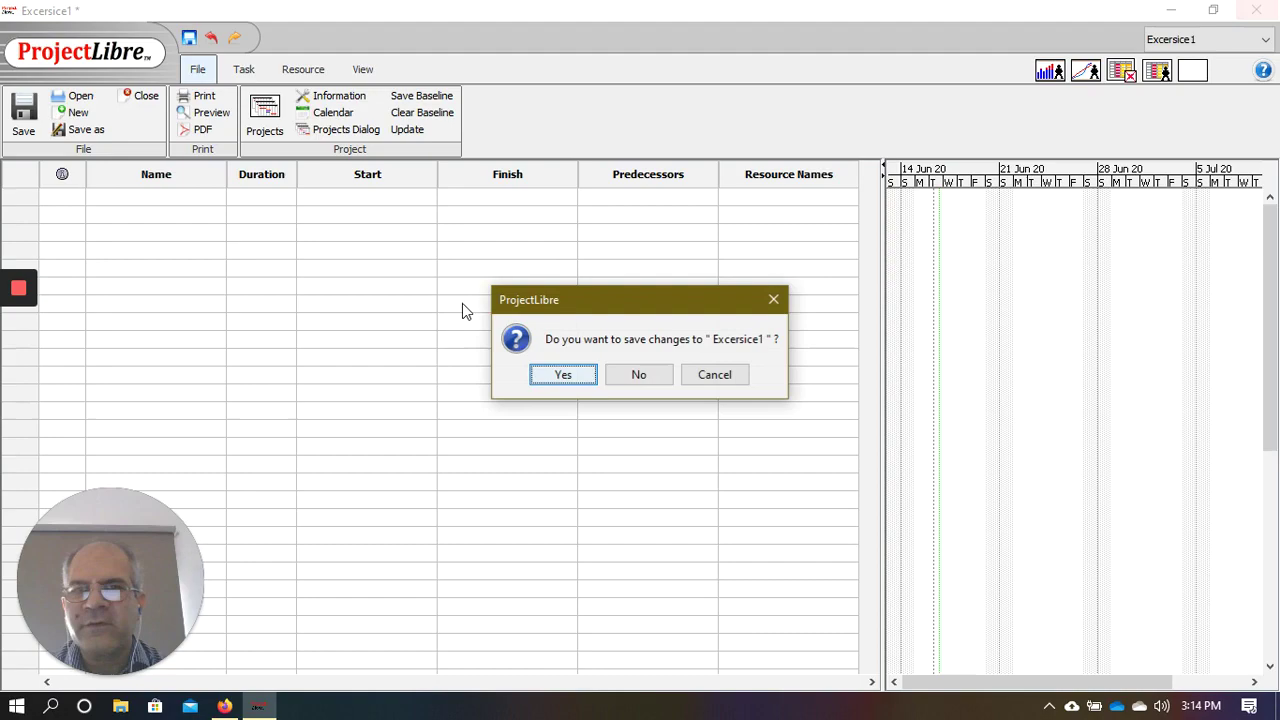
pyautogui.click(637, 378)
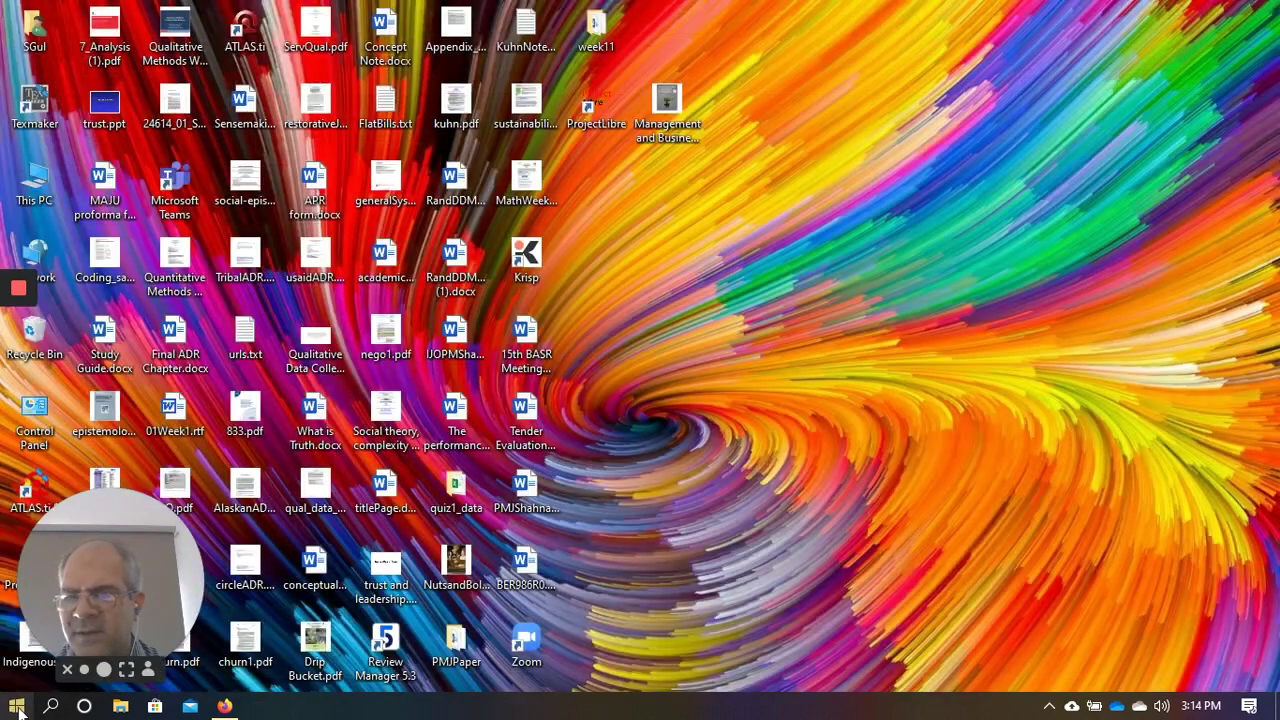
# - Launch ProjectLibre again, browse the startup tips, and close the Tip of the Day
pyautogui.click(17, 707)
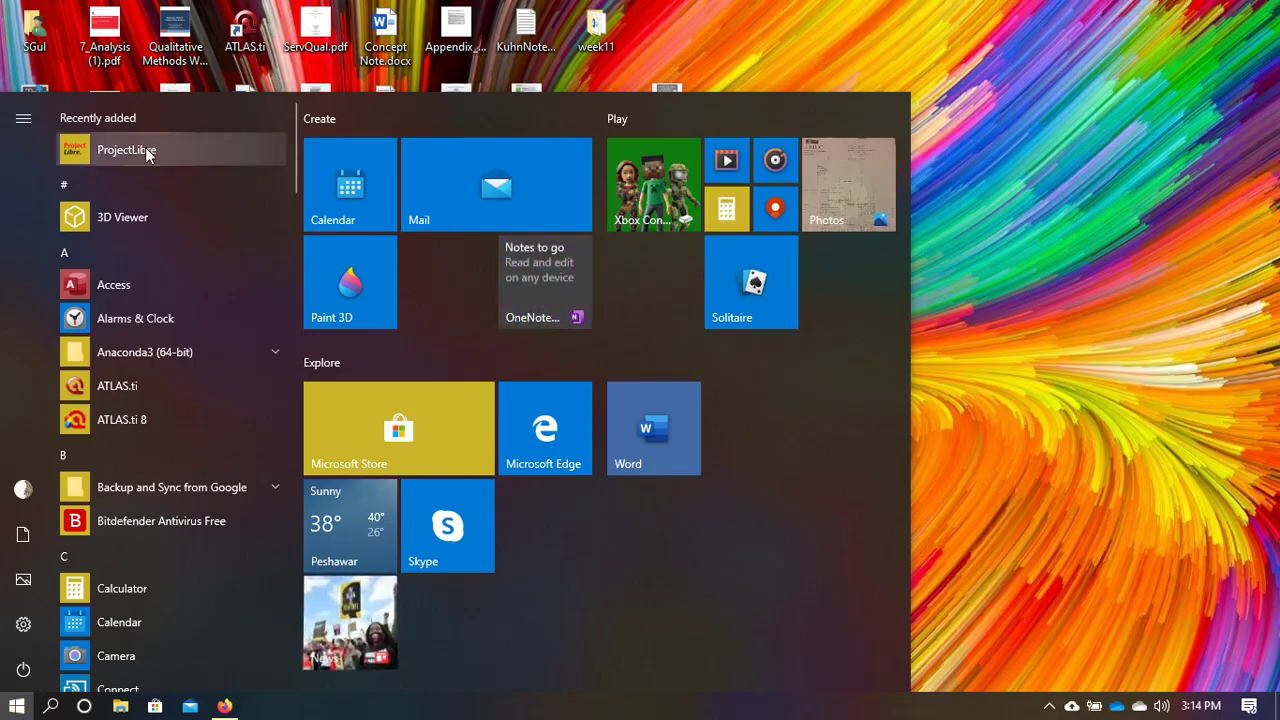
pyautogui.click(725, 14)
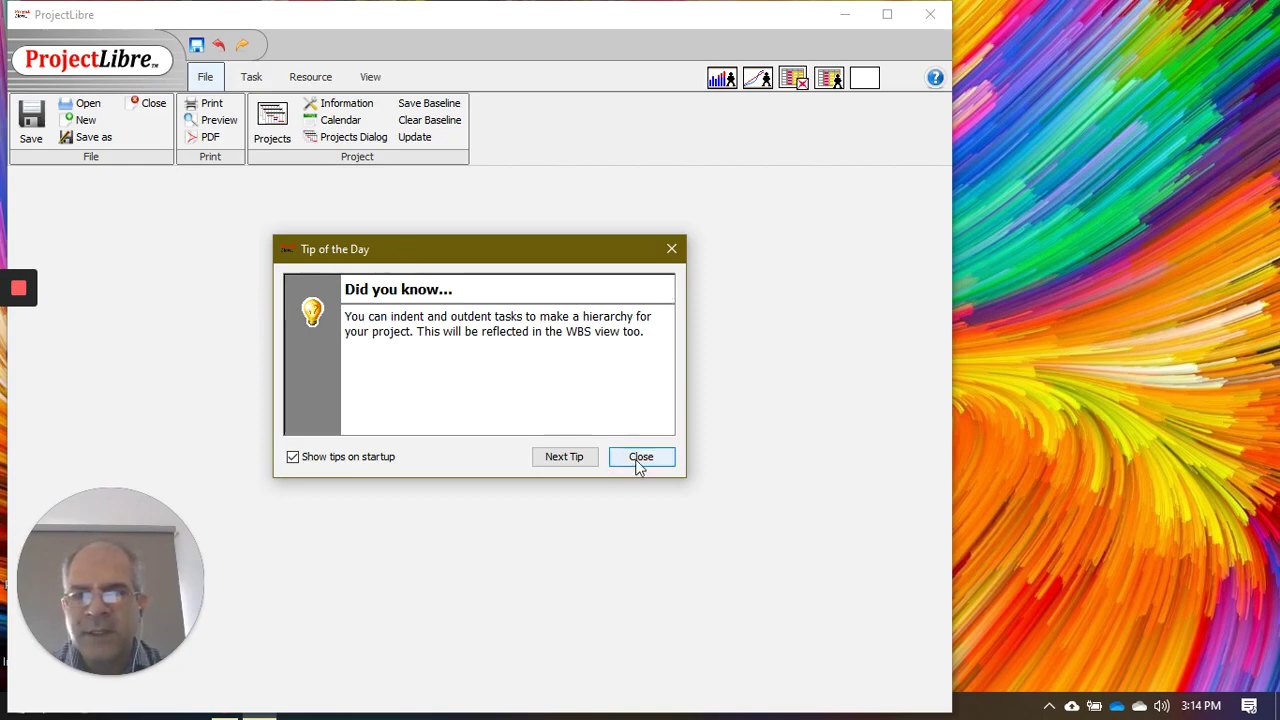
pyautogui.click(570, 458)
pyautogui.click(570, 458)
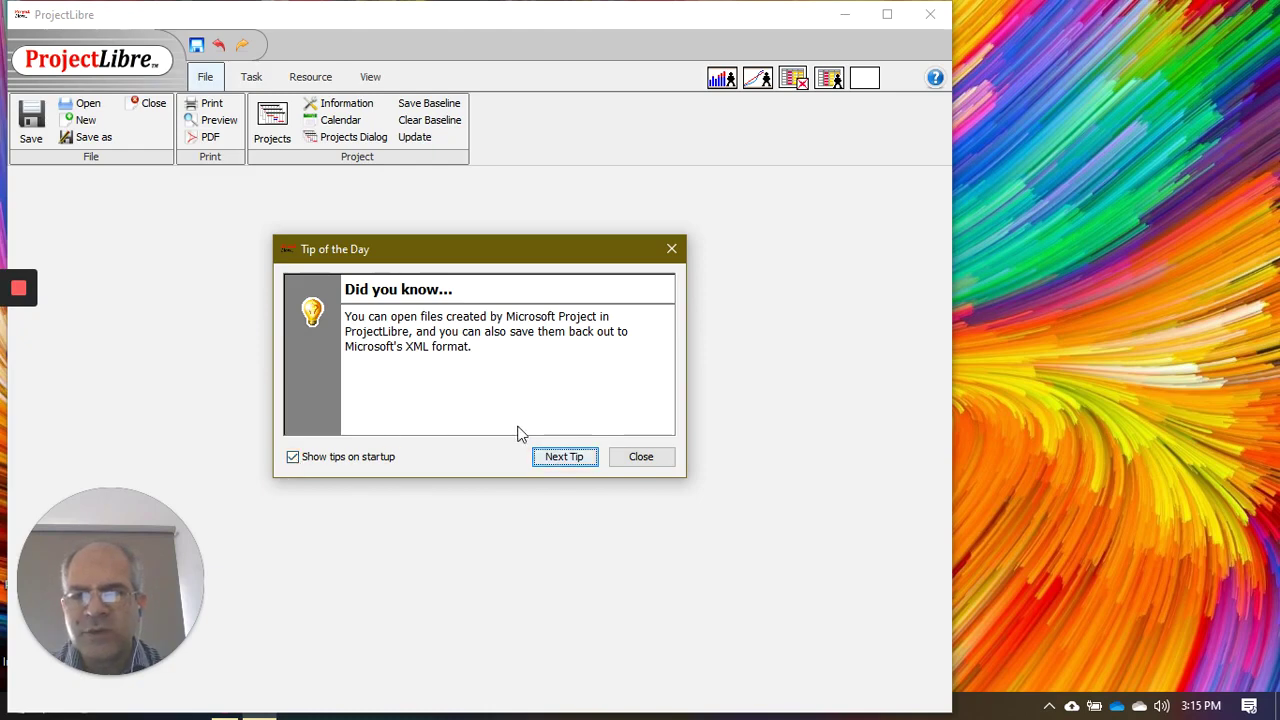
pyautogui.click(648, 456)
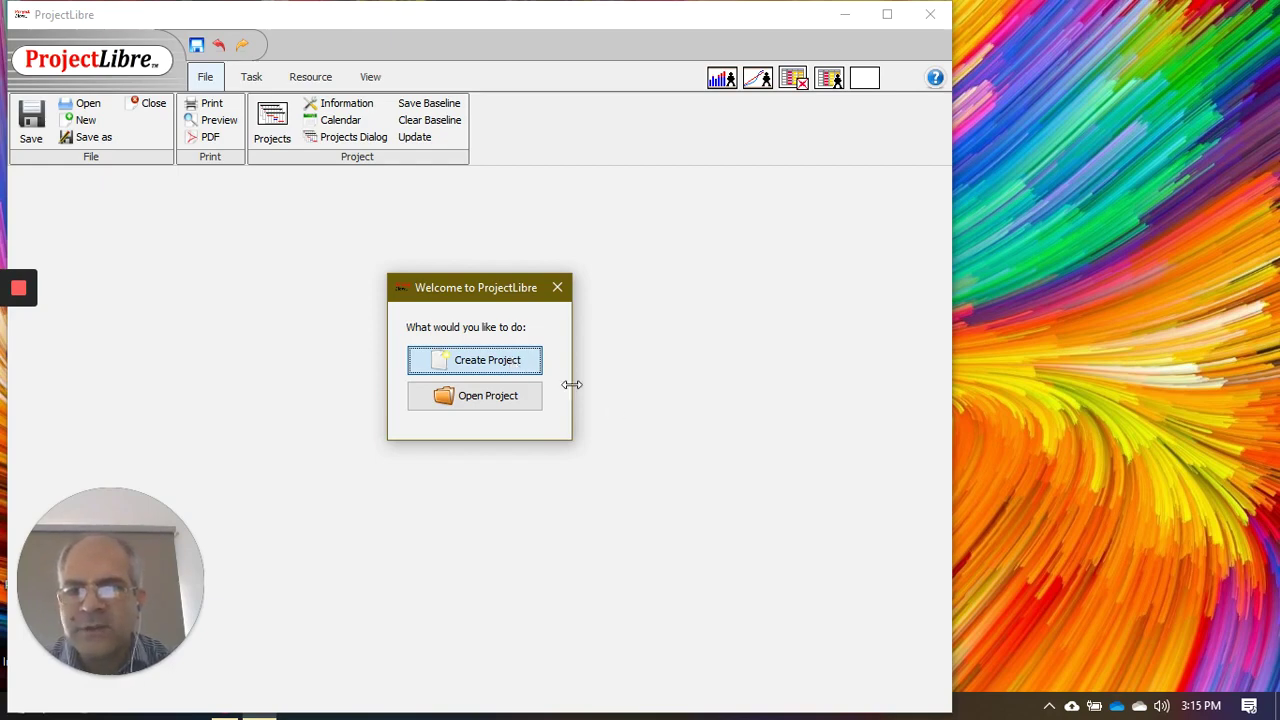
# - Create a new project named Ex1 with the manager's full name, leaving the notes empty
pyautogui.click(487, 361)
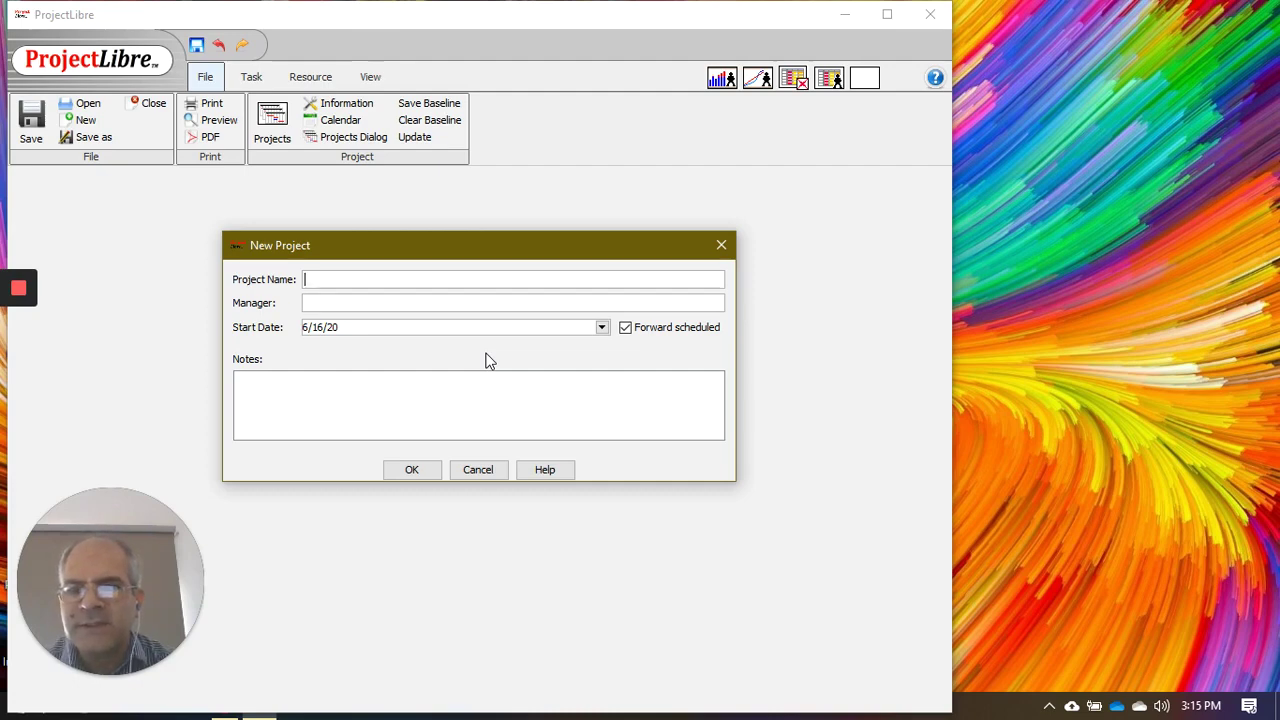
pyautogui.click(354, 279)
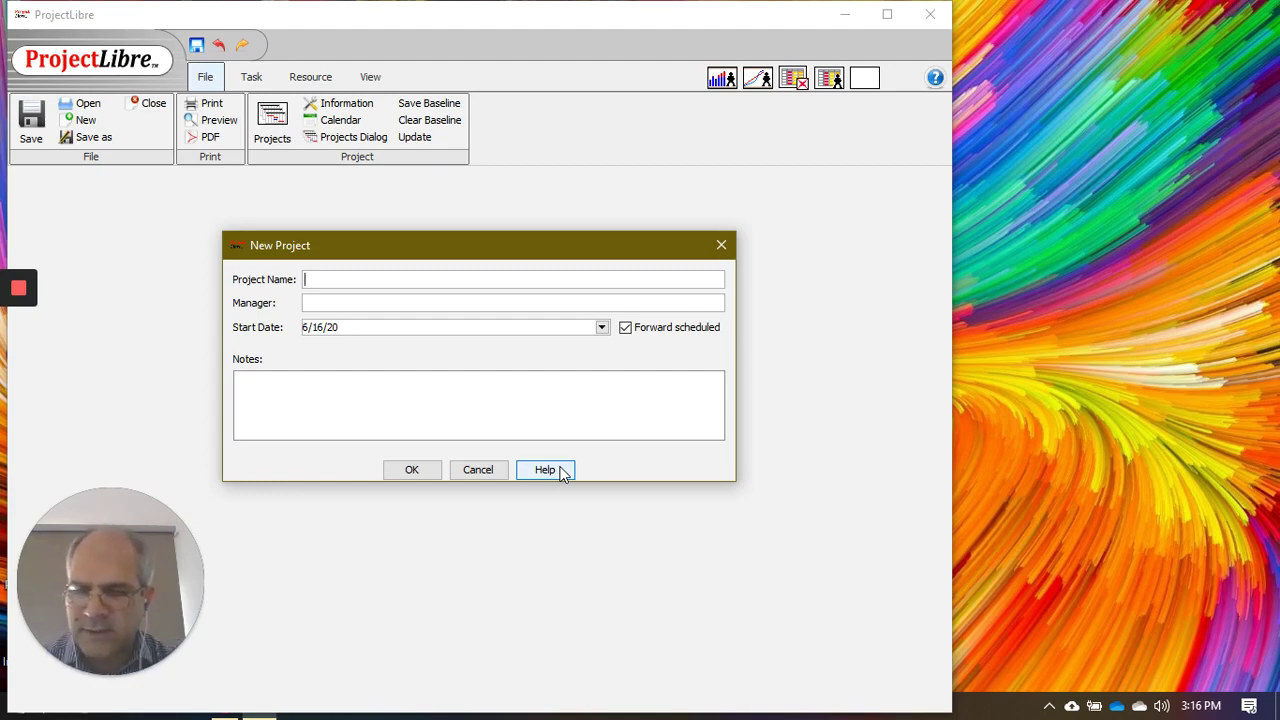
pyautogui.write('Ex1')
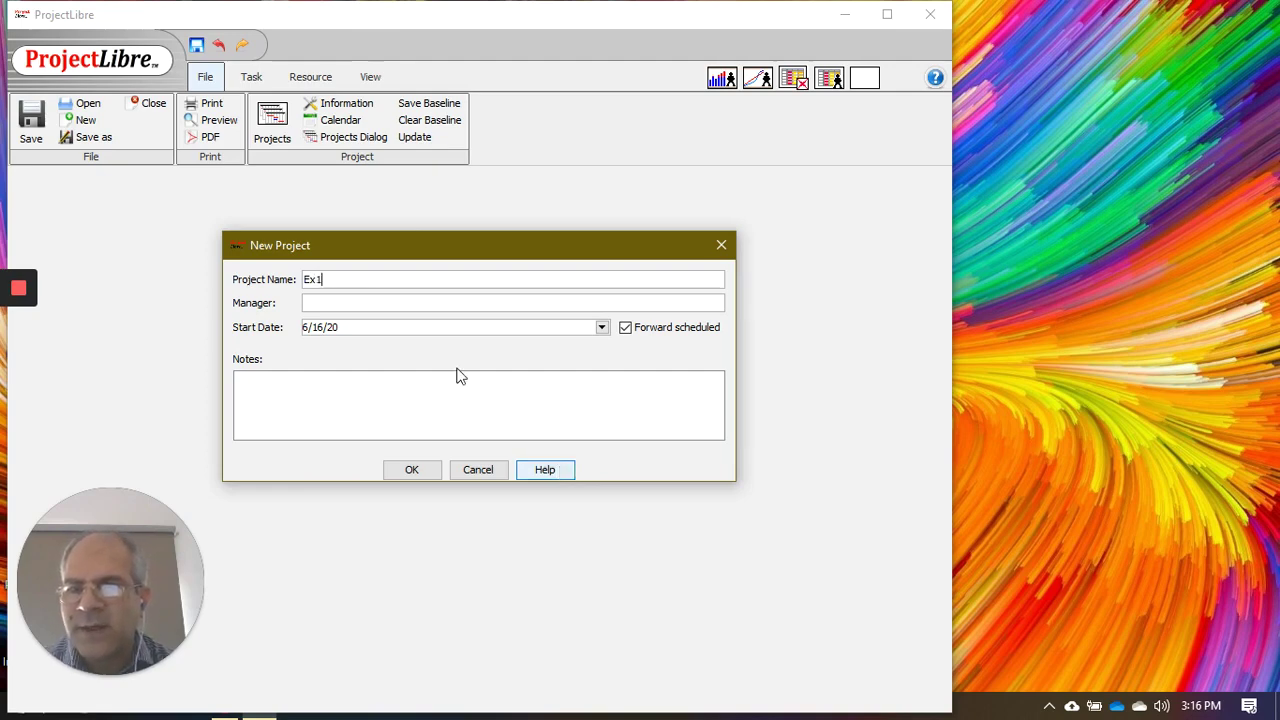
pyautogui.click(391, 300)
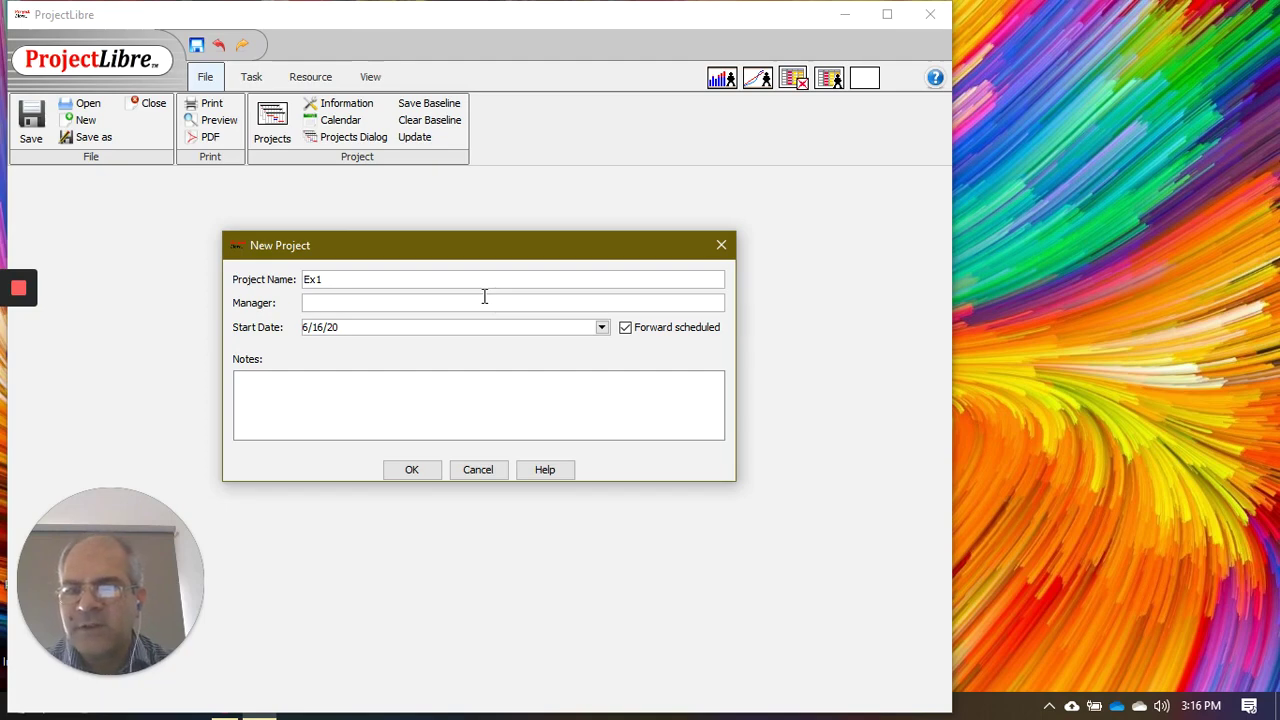
pyautogui.write('Saleem Gul')
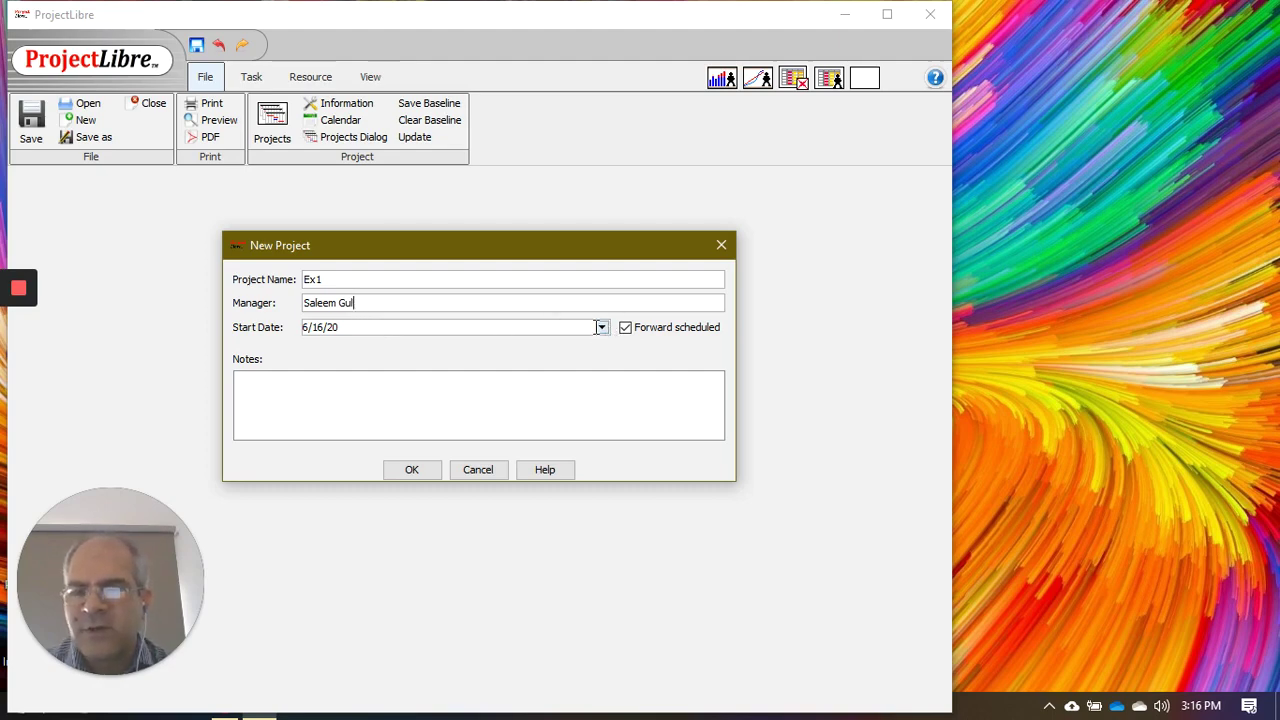
pyautogui.click(278, 392)
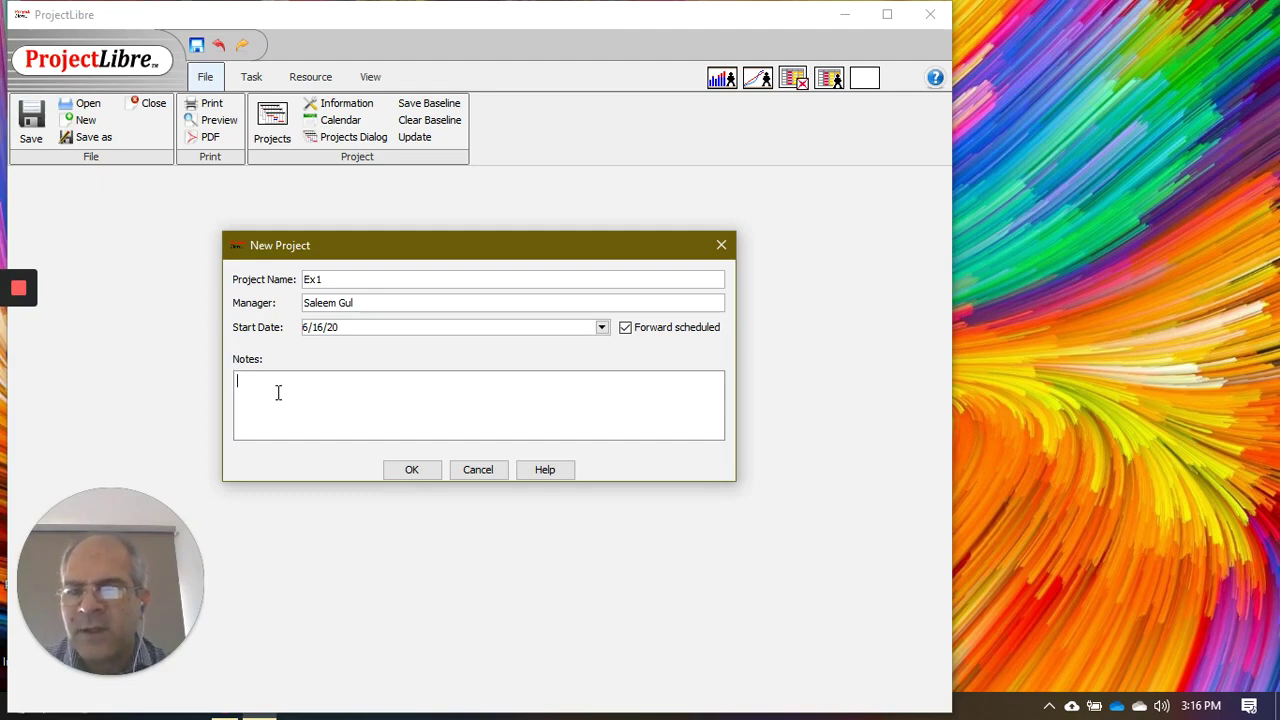
pyautogui.click(418, 476)
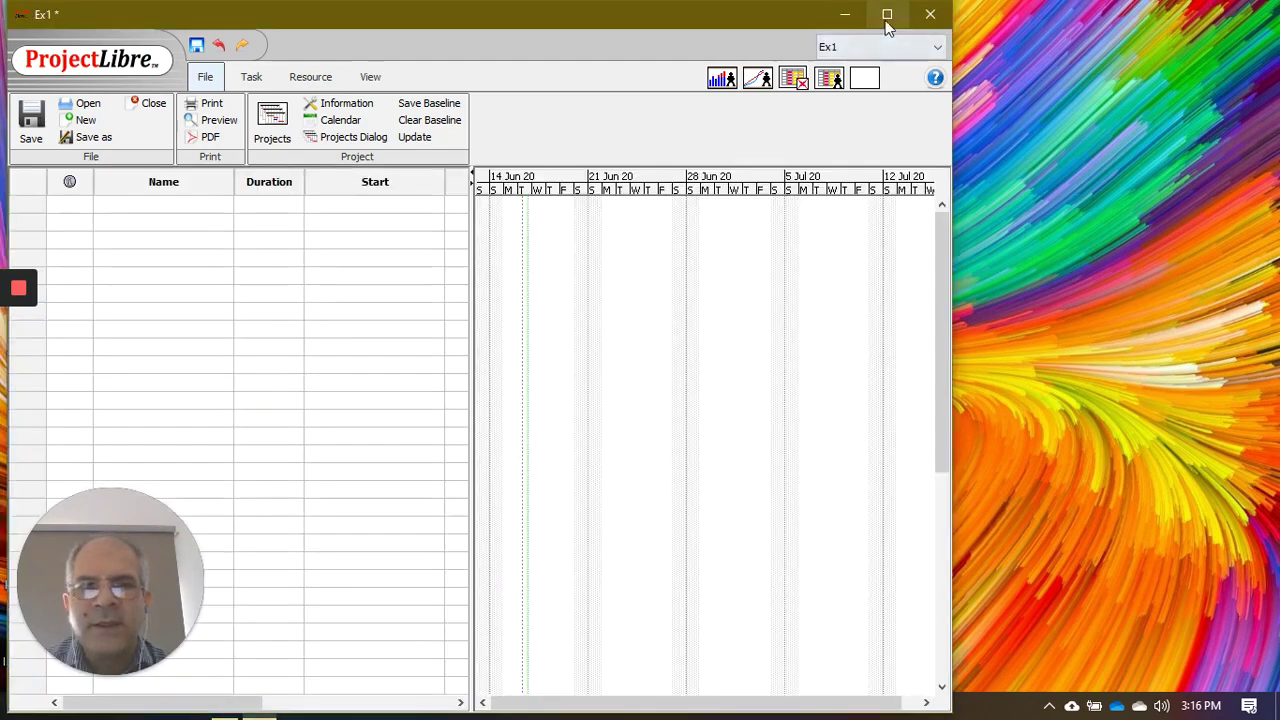
# - Maximize the project window and widen the task table to show columns through Predecessors beside the Gantt chart
pyautogui.click(886, 14)
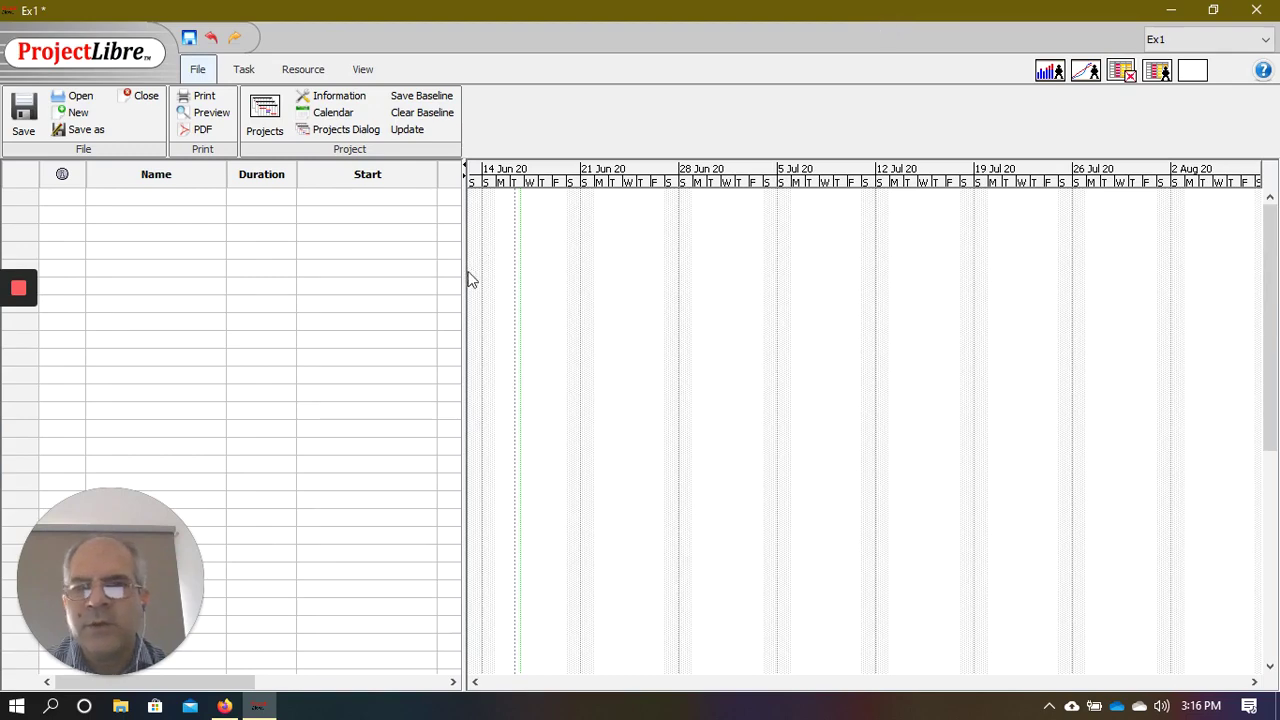
pyautogui.moveTo(466, 275); pyautogui.dragTo(881, 235)
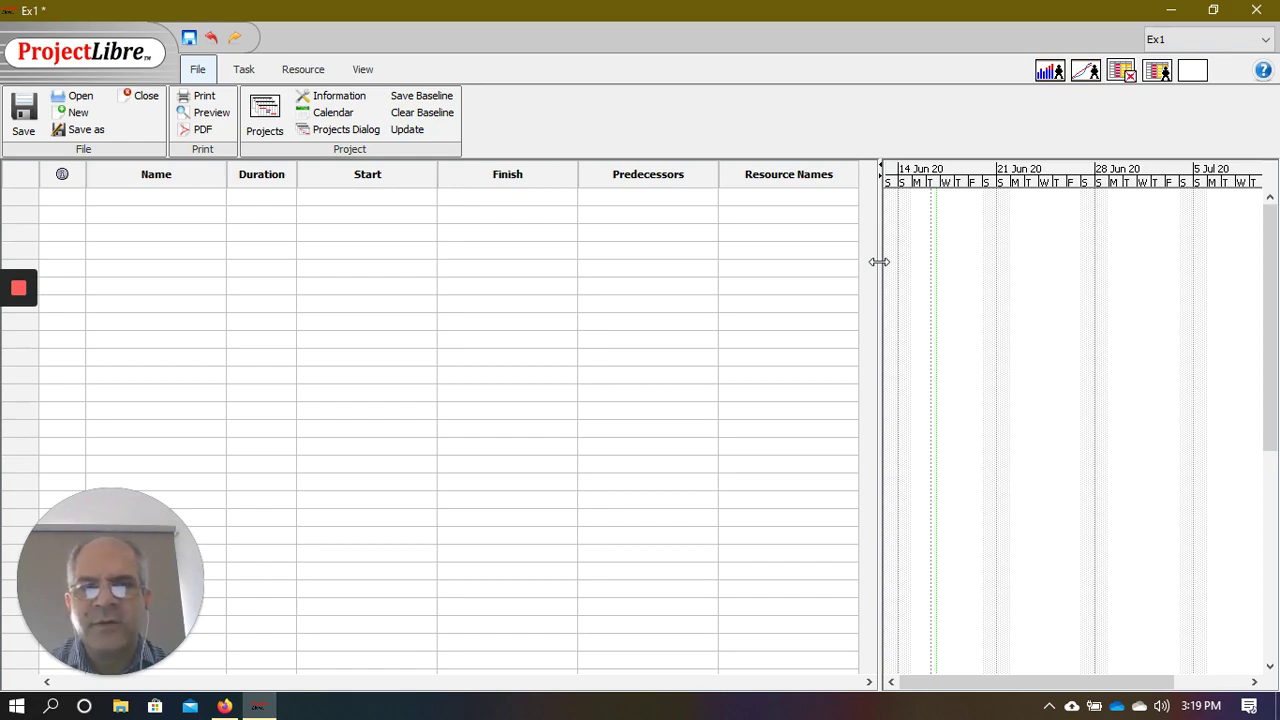
pyautogui.moveTo(878, 262); pyautogui.dragTo(726, 272)
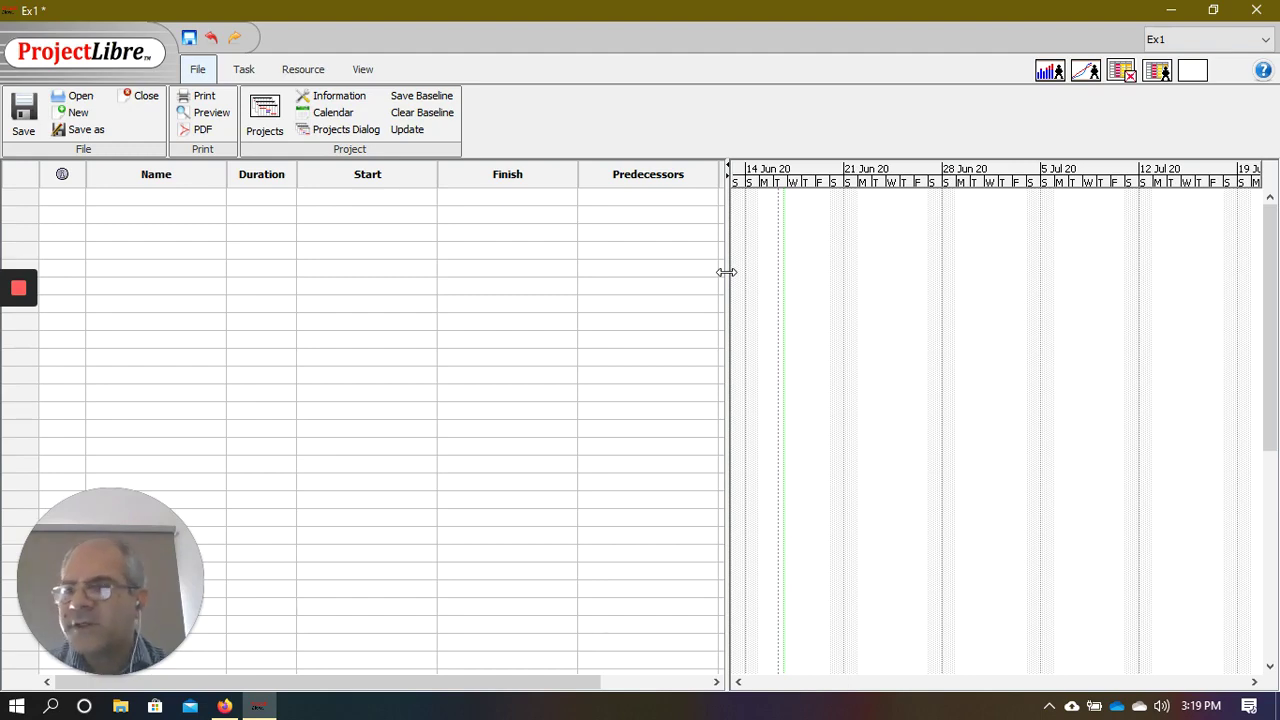
# - Enter tasks named A, B, C, D and E in the first five rows of the task table
pyautogui.click(145, 200)
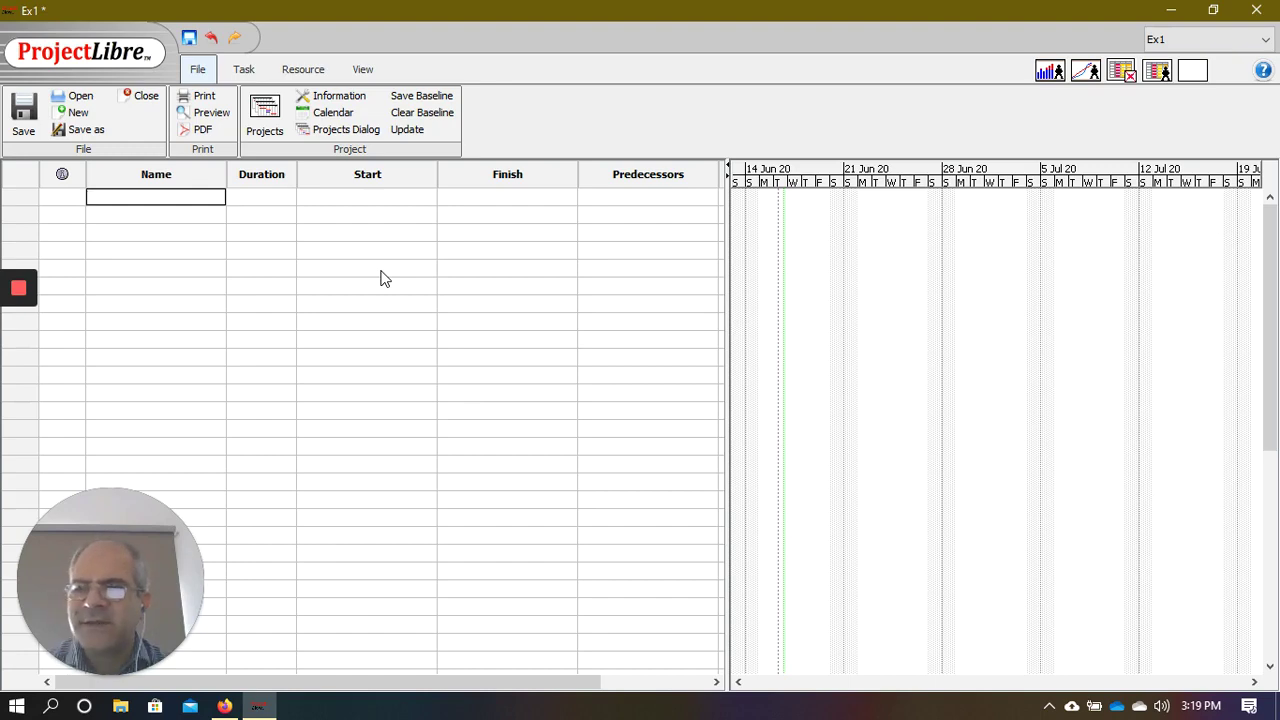
pyautogui.write('A')
pyautogui.press('Return')
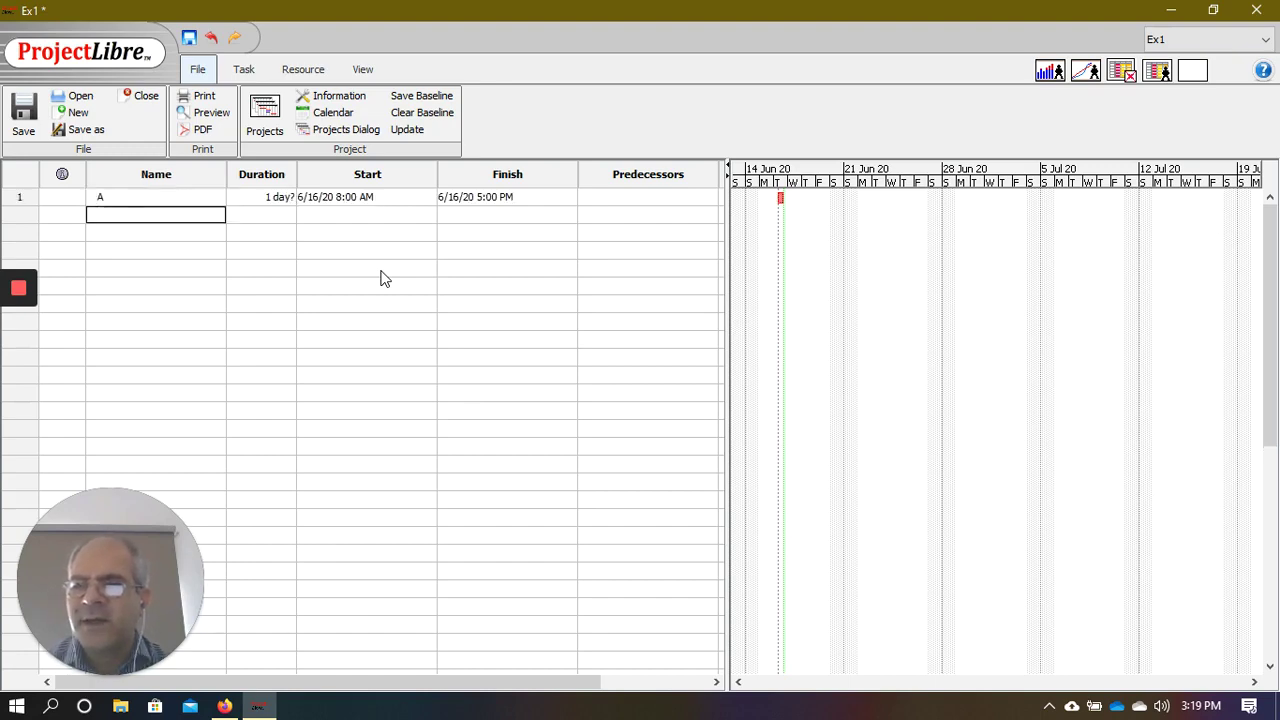
pyautogui.write('B')
pyautogui.press('Return')
pyautogui.write('C')
pyautogui.press('Return')
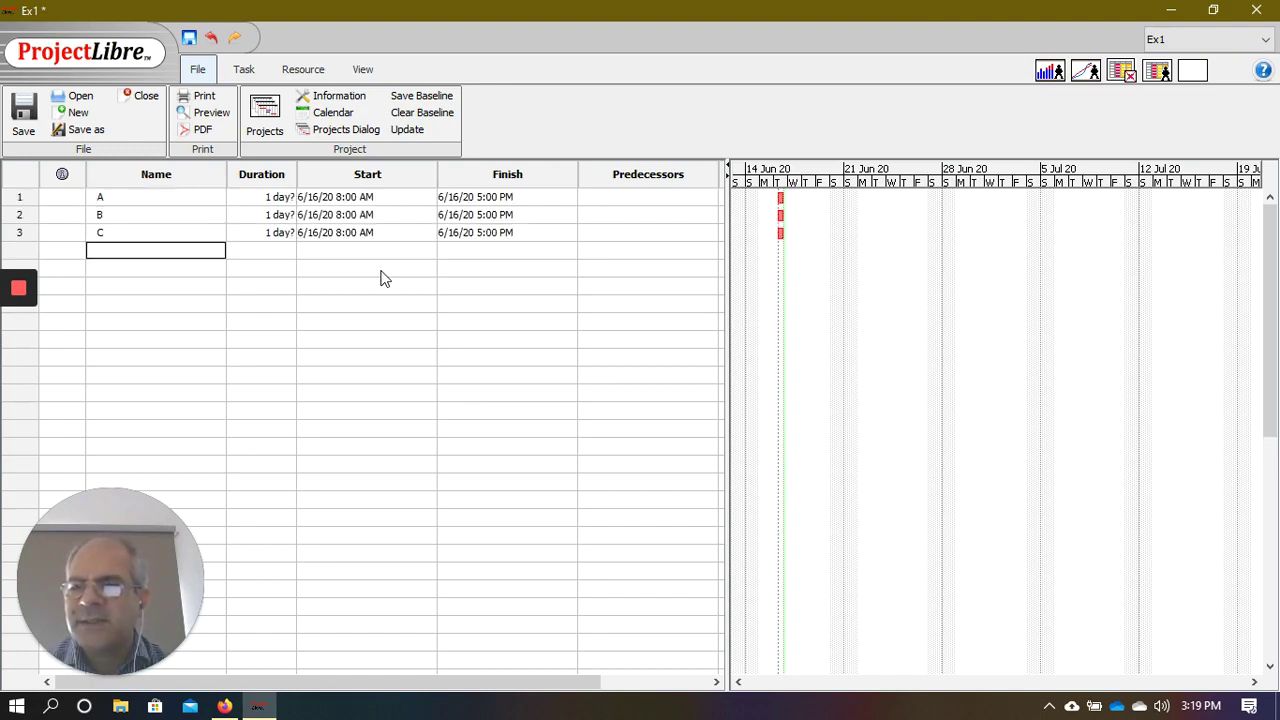
pyautogui.write('D')
pyautogui.press('Return')
pyautogui.write('E')
pyautogui.press('Up')
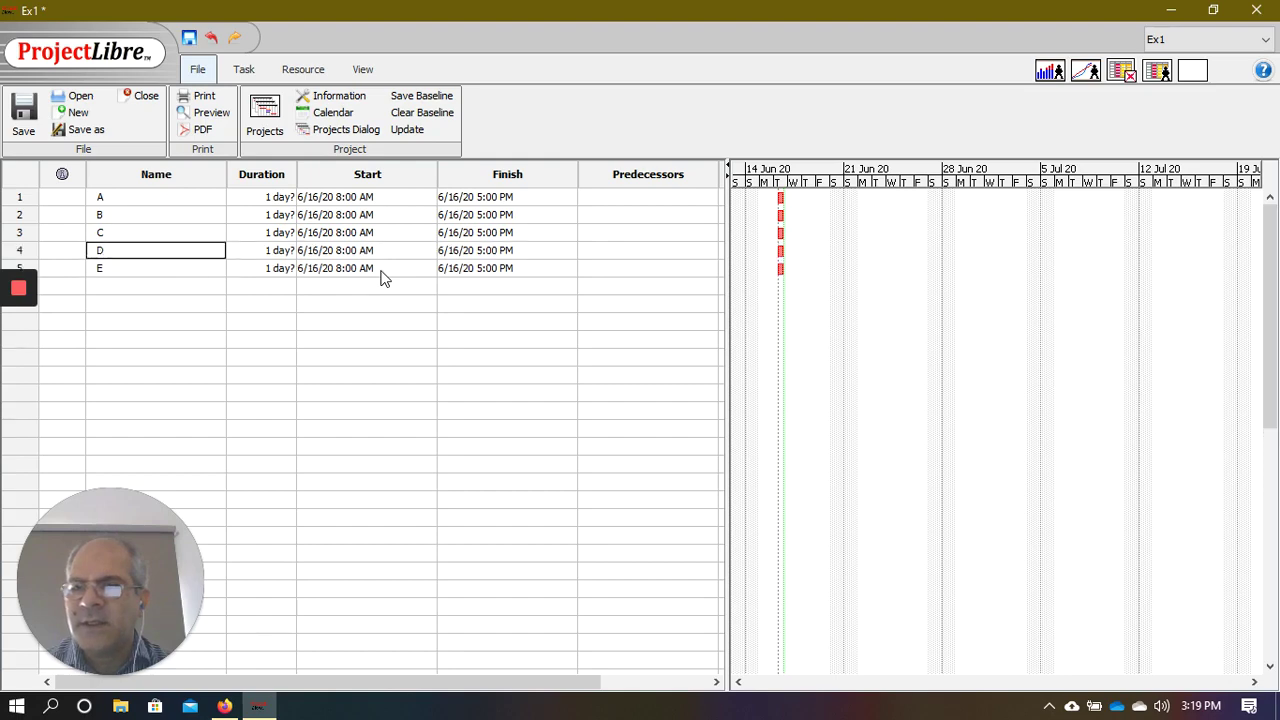
# - Add tasks named F, G and H in the next three rows below task E
pyautogui.press('Down')
pyautogui.press('Down')
pyautogui.write('F')
pyautogui.press('Return')
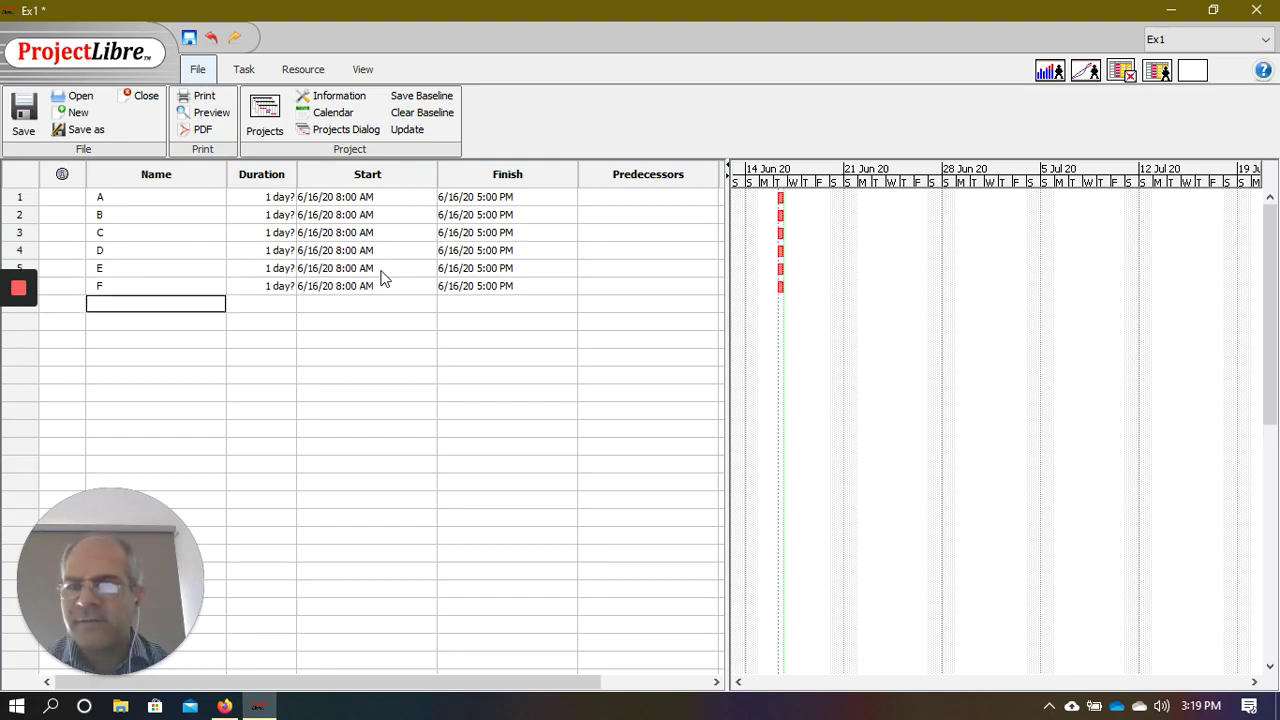
pyautogui.write('G')
pyautogui.press('Return')
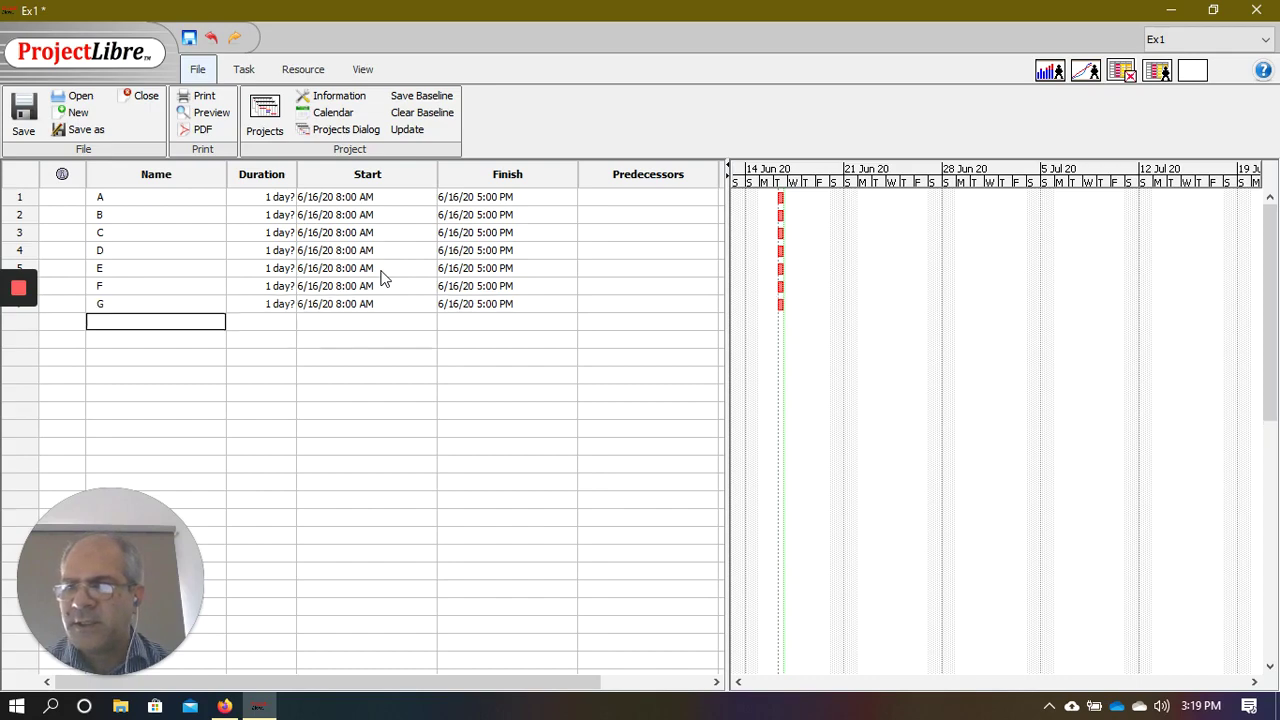
pyautogui.write('H')
pyautogui.press('Return')
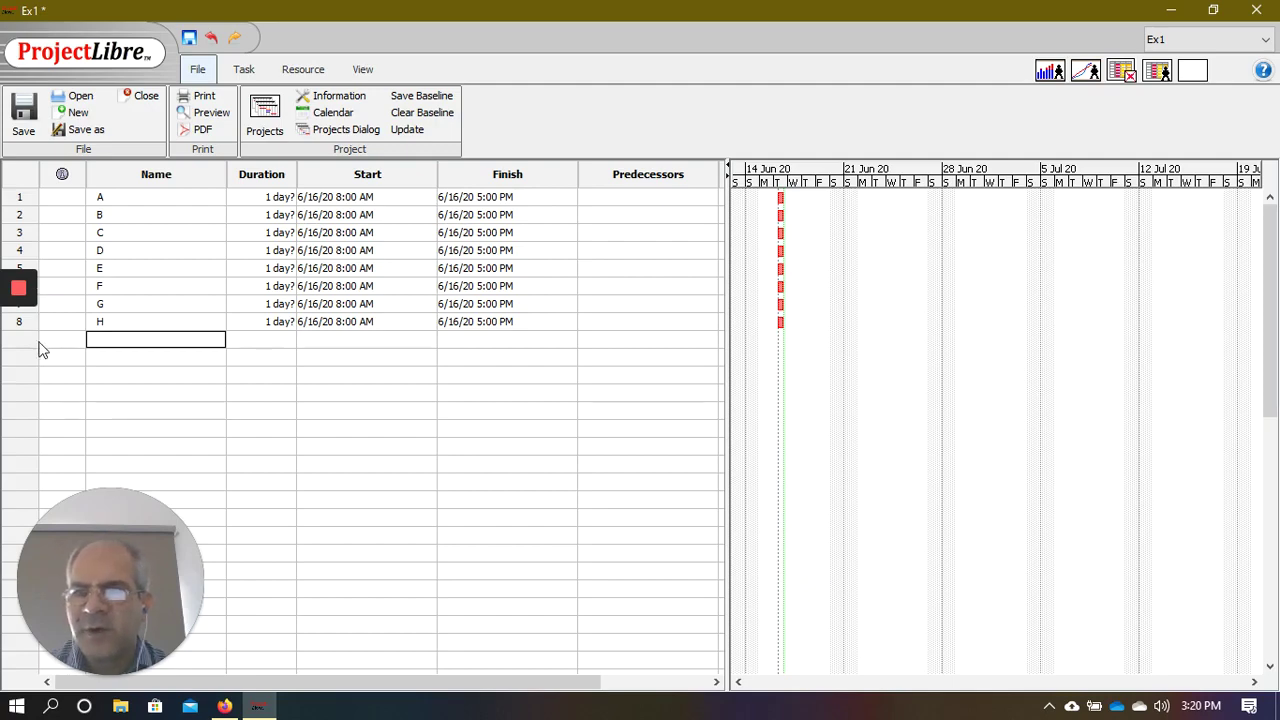
# - Set the durations of tasks A, B, C and D to 5, 3, 4 and 5 days
pyautogui.doubleClick(286, 197)
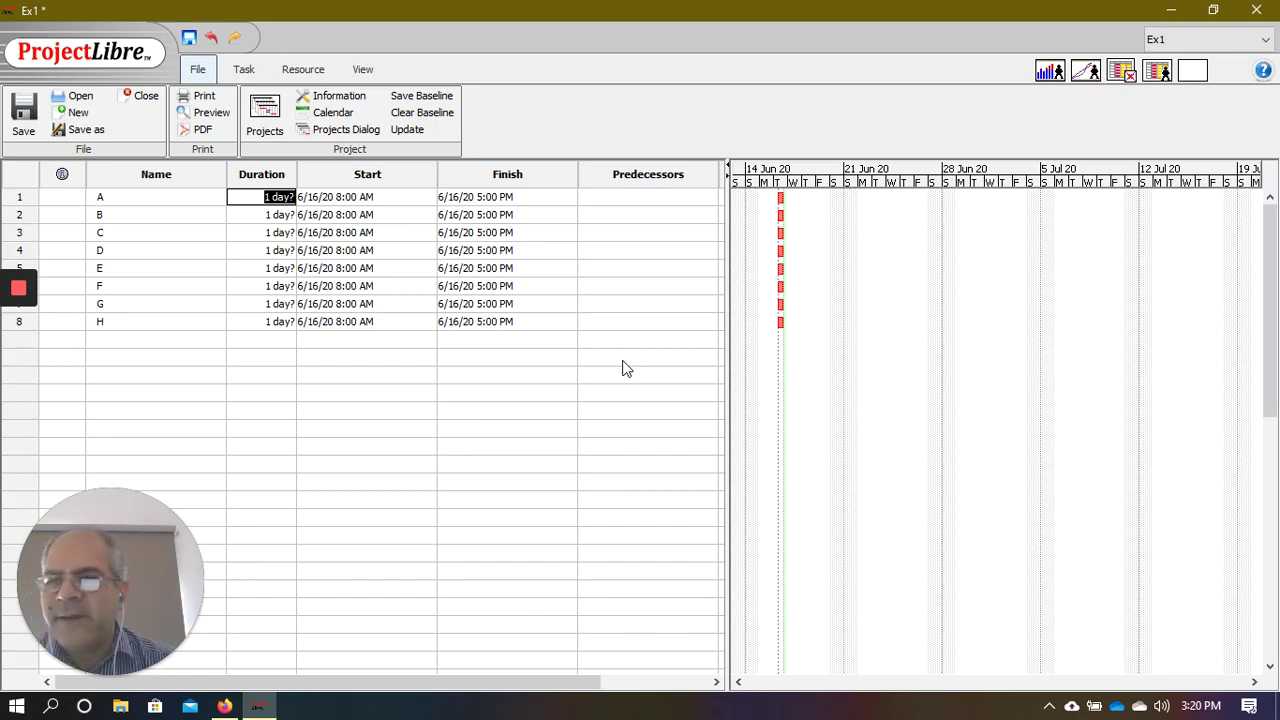
pyautogui.write('5')
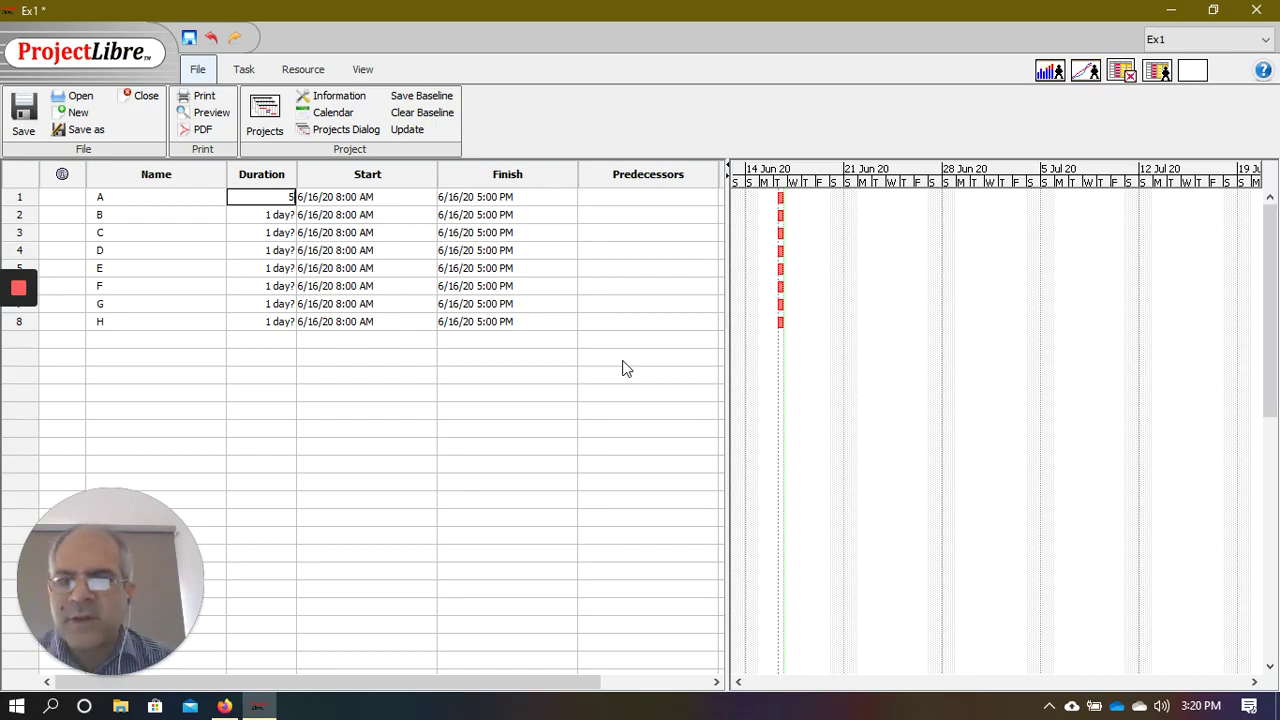
pyautogui.press('Return')
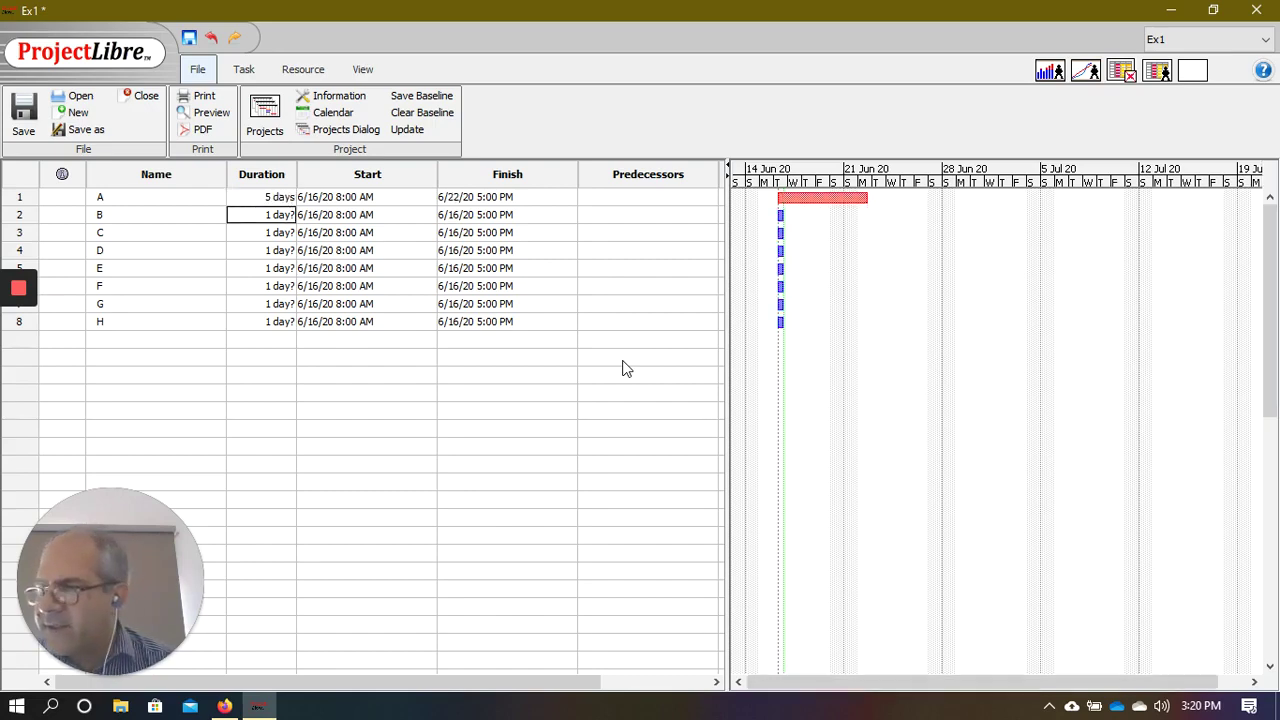
pyautogui.write('3')
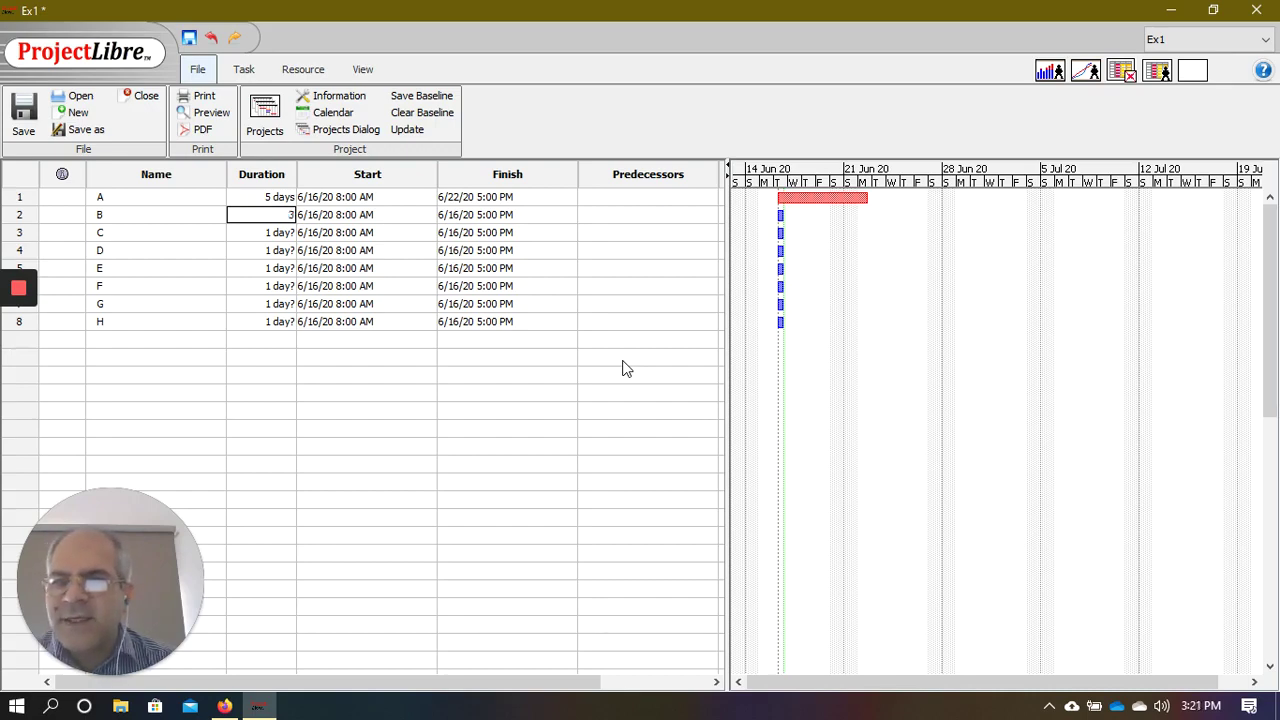
pyautogui.press('Return')
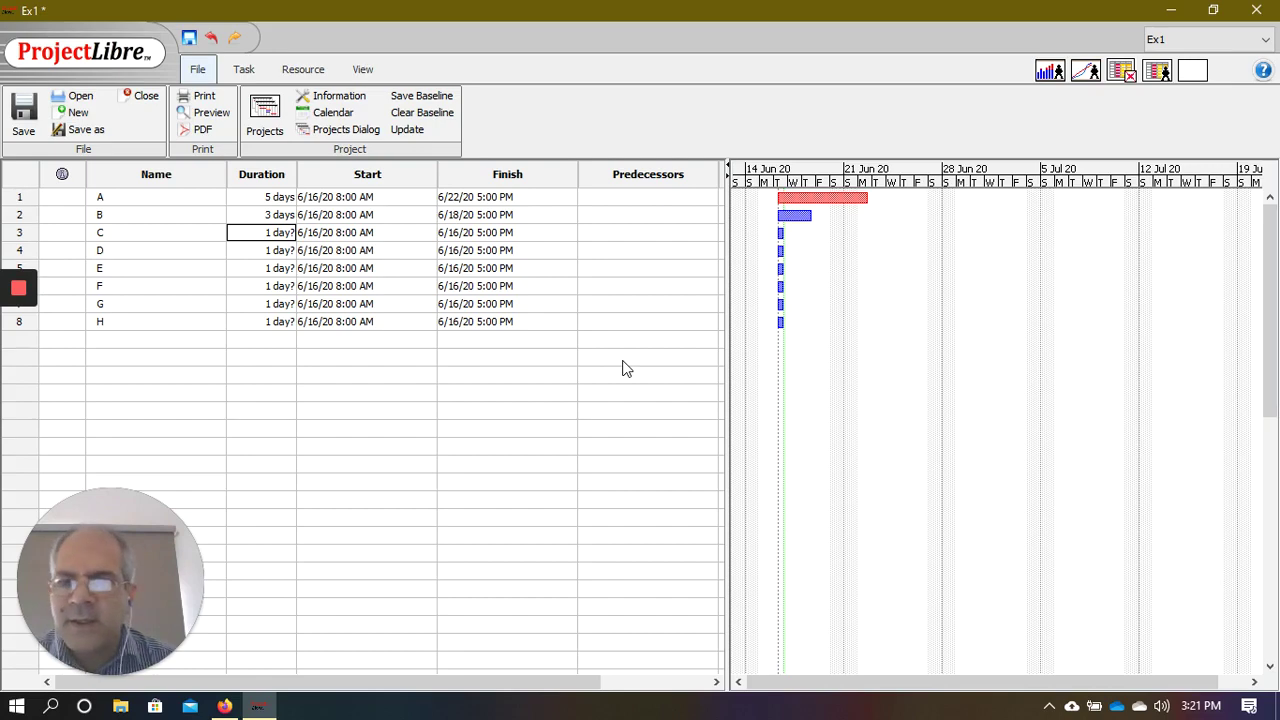
pyautogui.write('4')
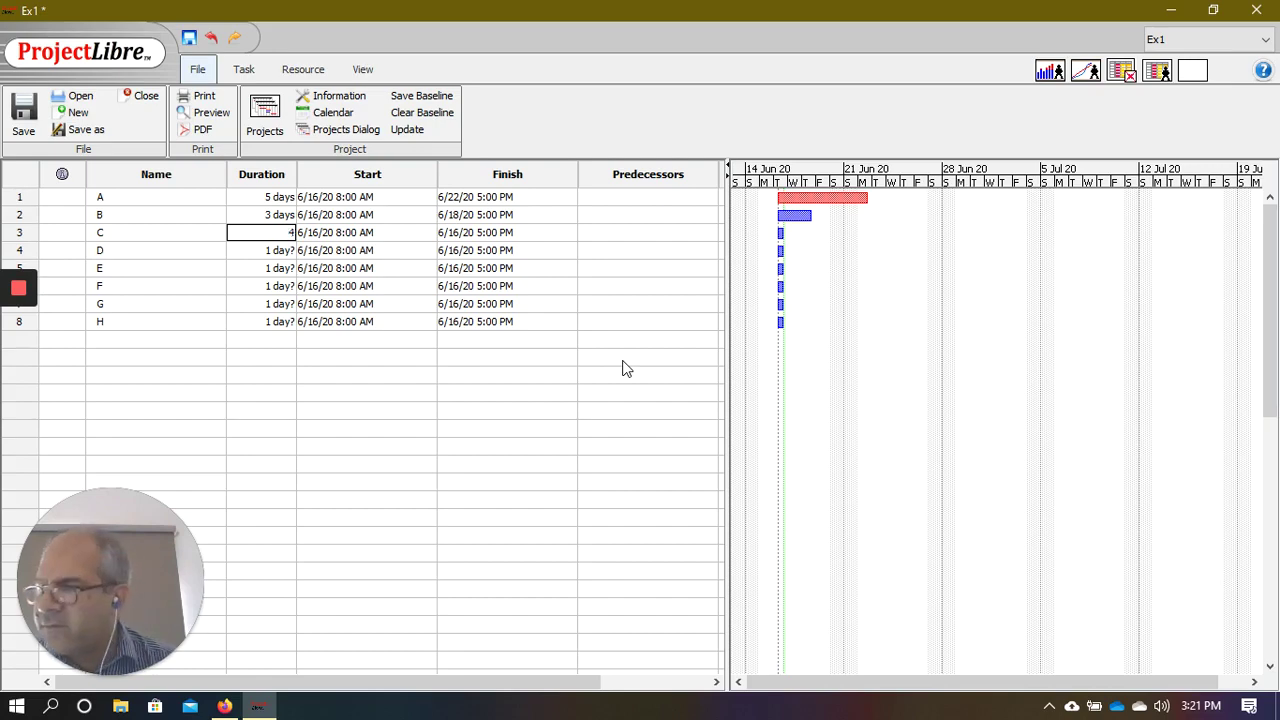
pyautogui.press('Return')
pyautogui.write('5')
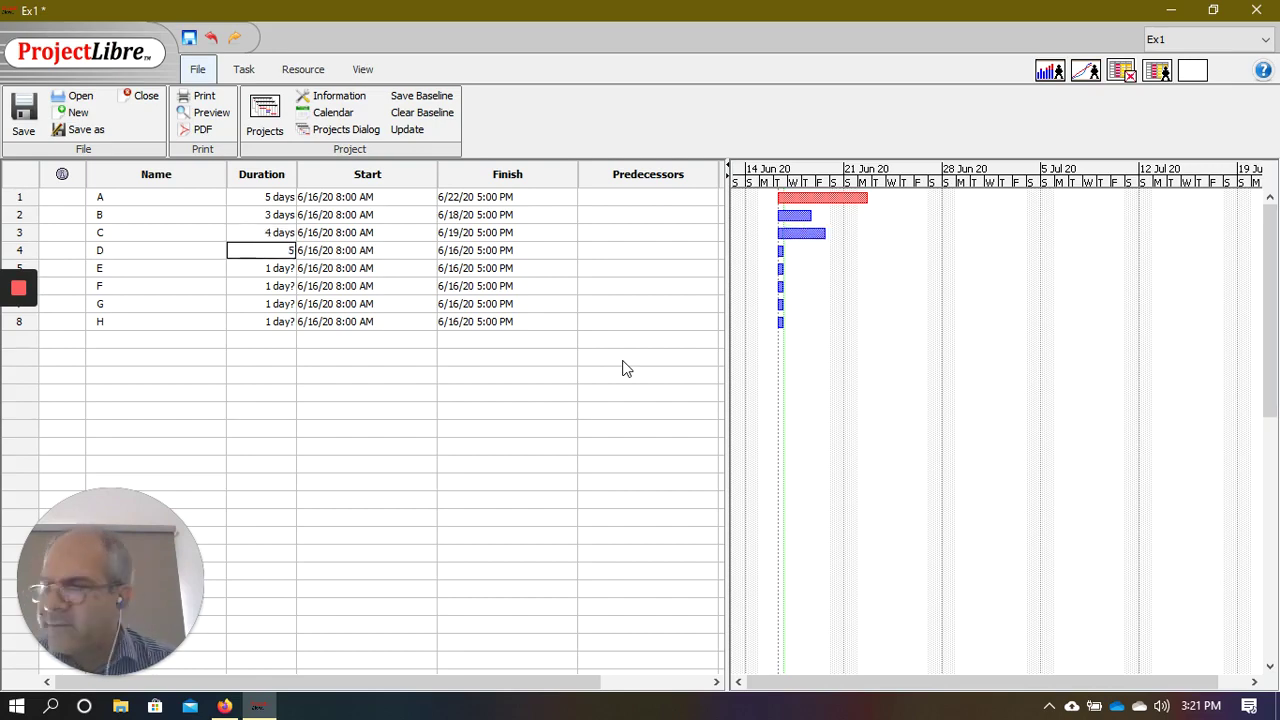
pyautogui.press('Return')
# - Set the durations of tasks E, F, G and H to 6, 7, 5 and 8 days
pyautogui.write('6')
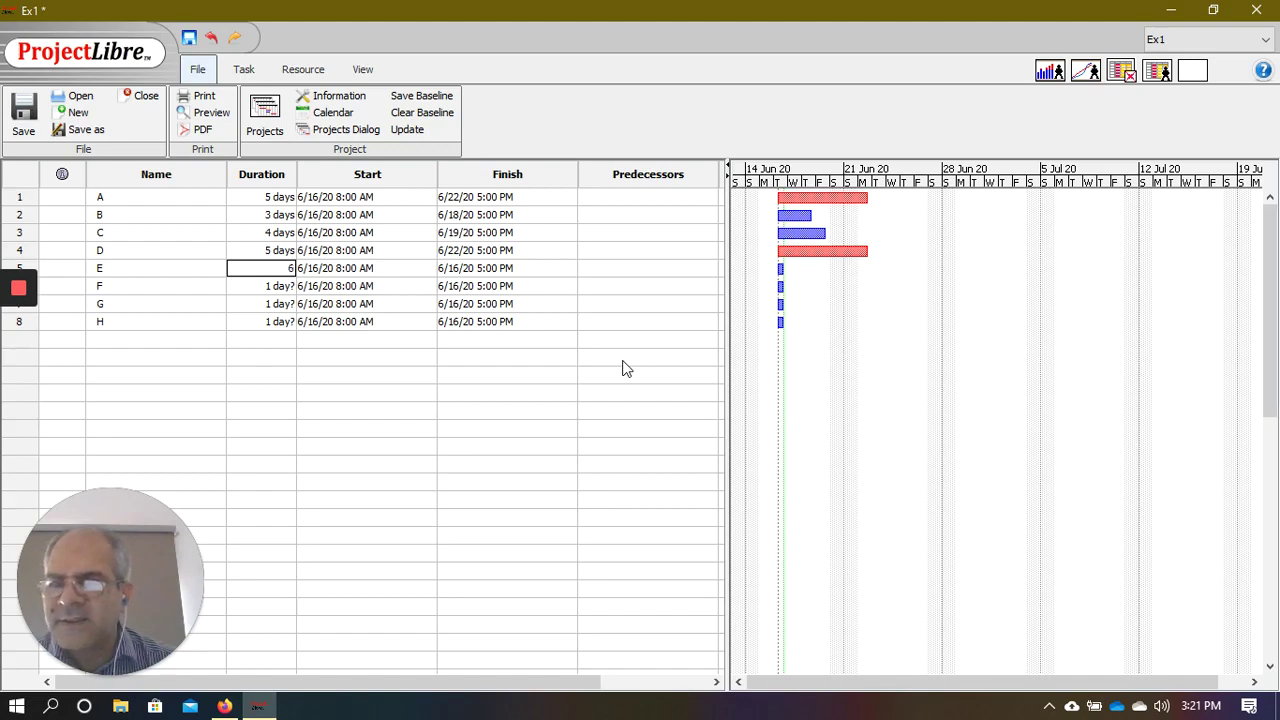
pyautogui.press('Return')
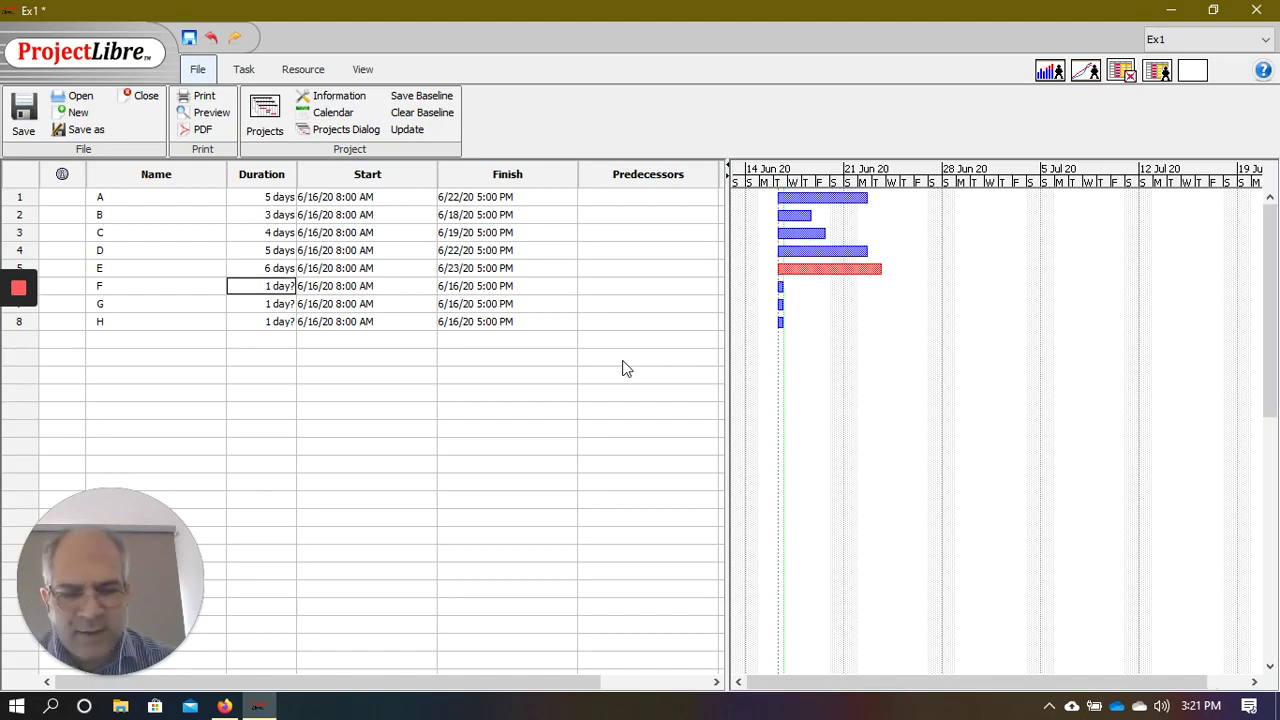
pyautogui.write('7')
pyautogui.press('Return')
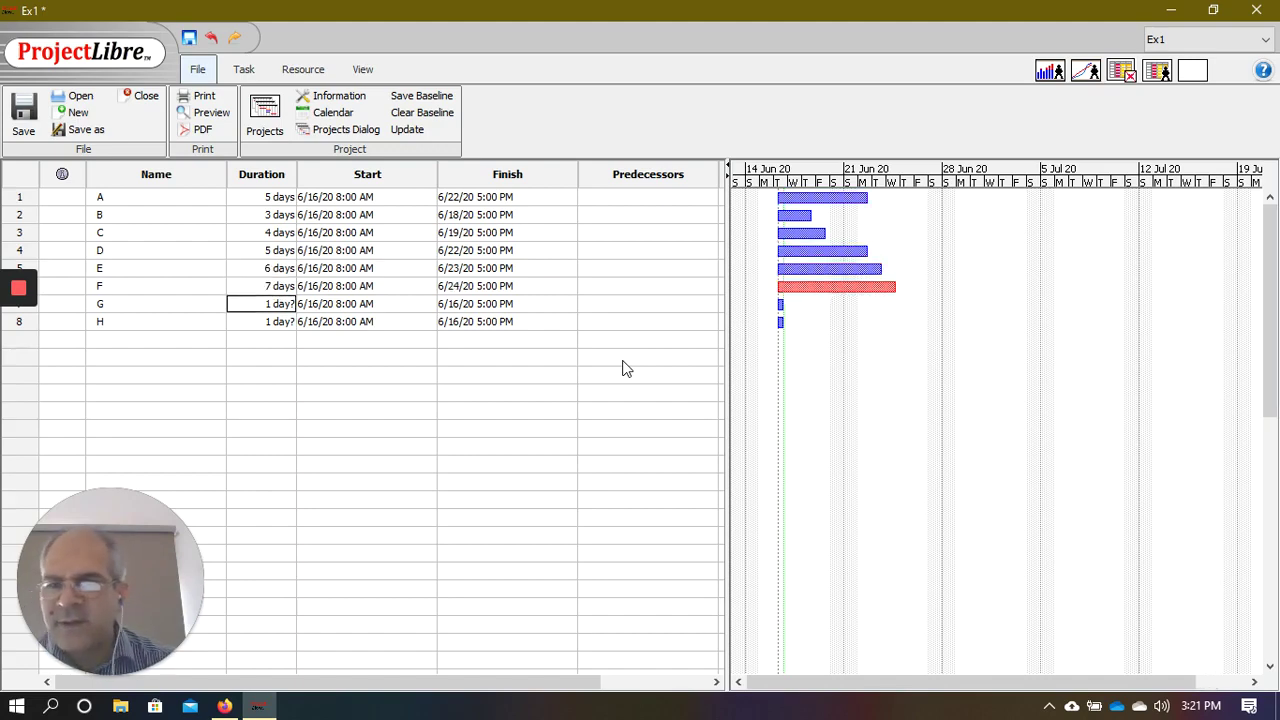
pyautogui.write('5')
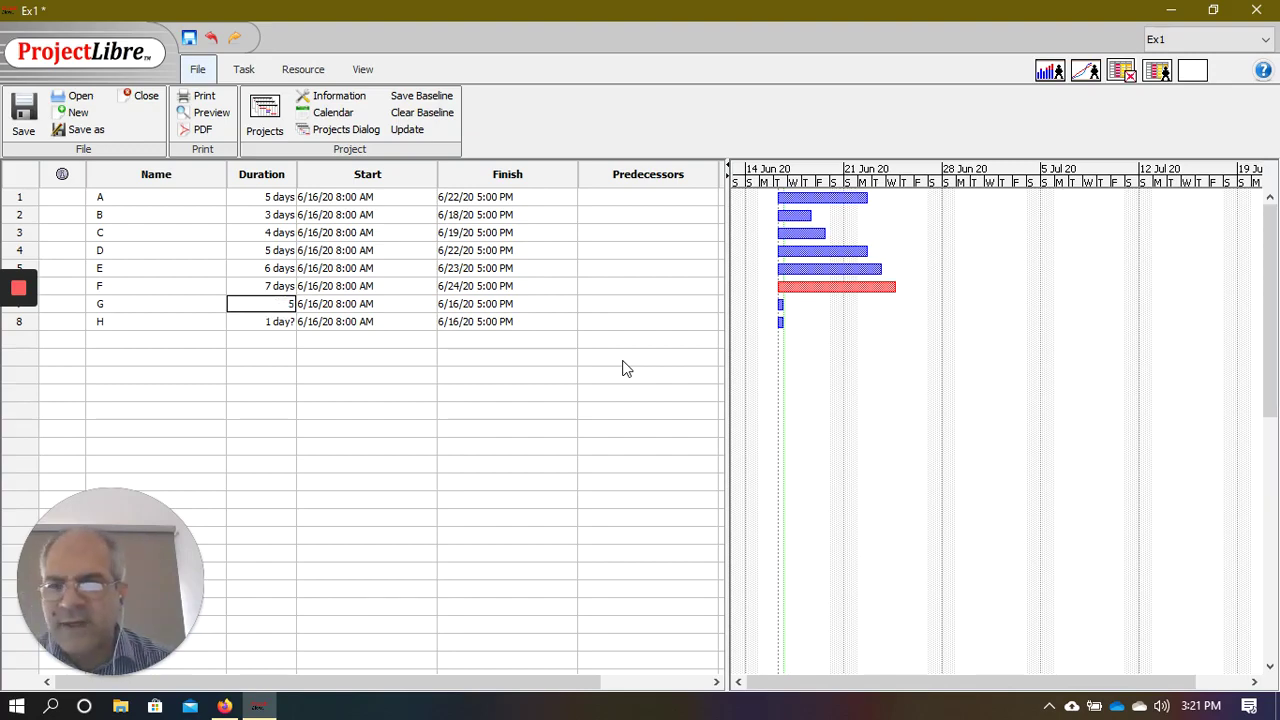
pyautogui.press('Return')
pyautogui.write('8')
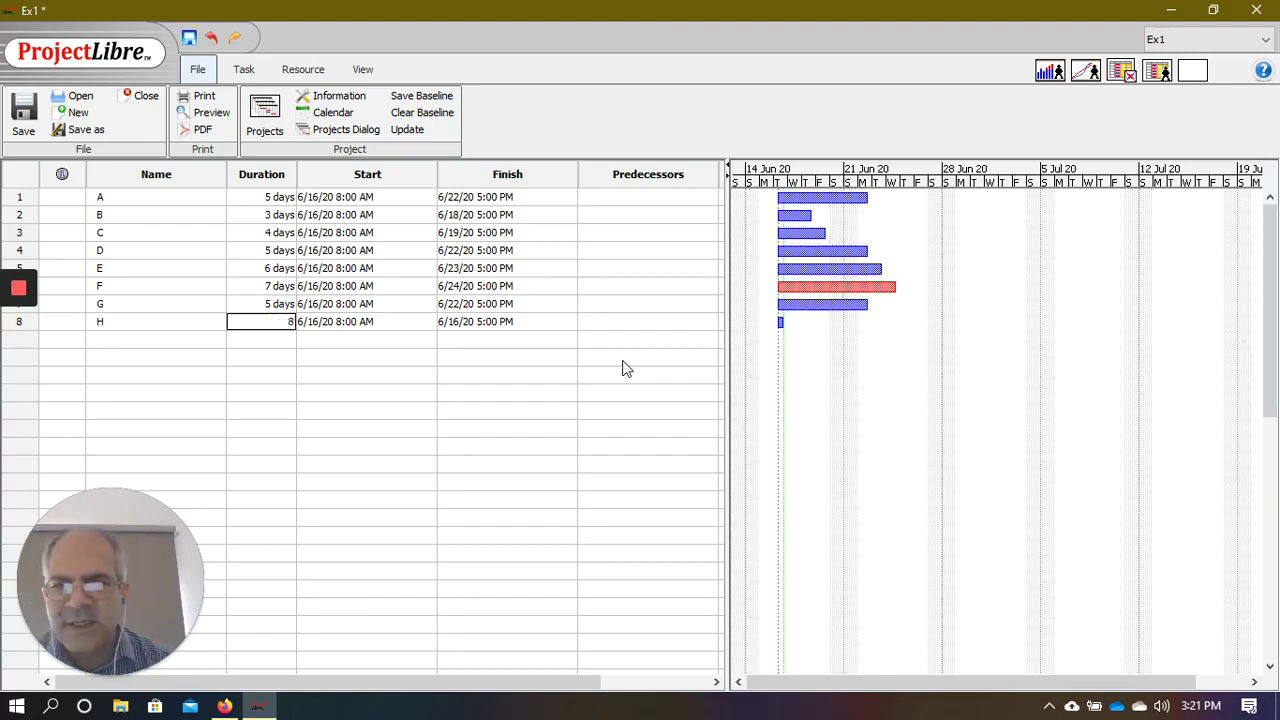
pyautogui.press('Return')
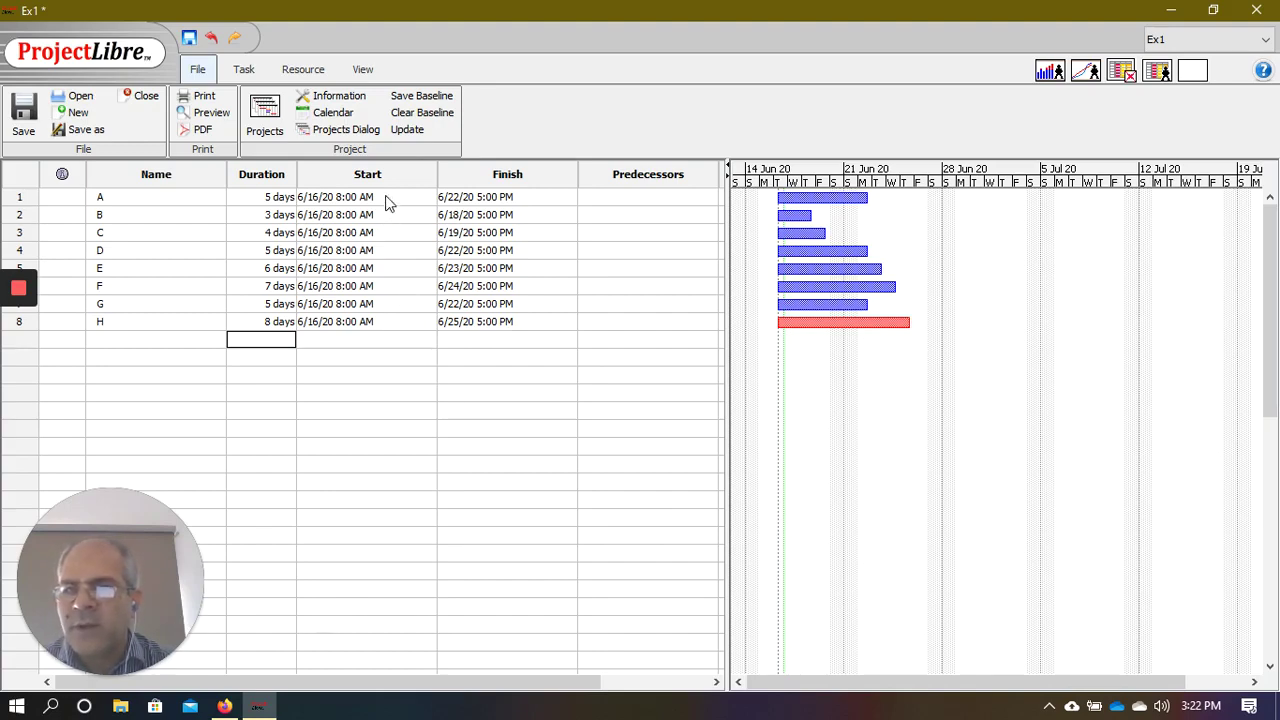
# - Try to make task A the predecessor of task B by entering its name, A, instead of its ID number
pyautogui.click(595, 195)
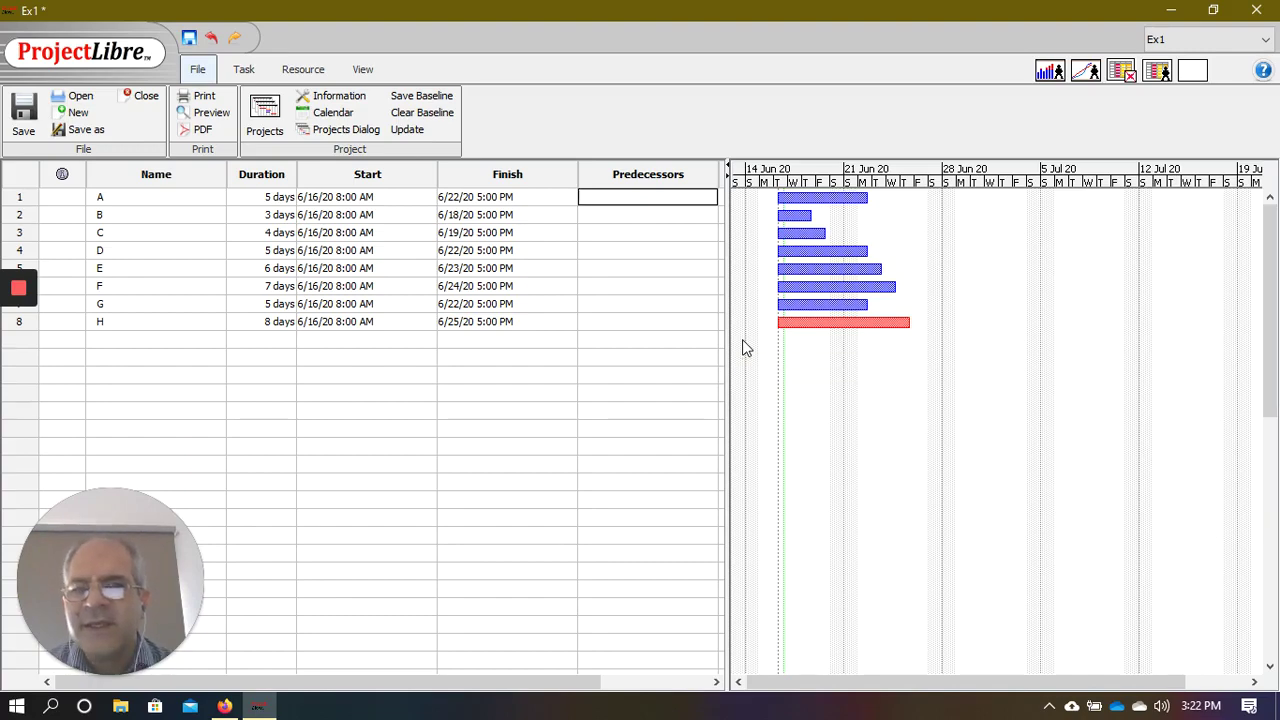
pyautogui.press('Down')
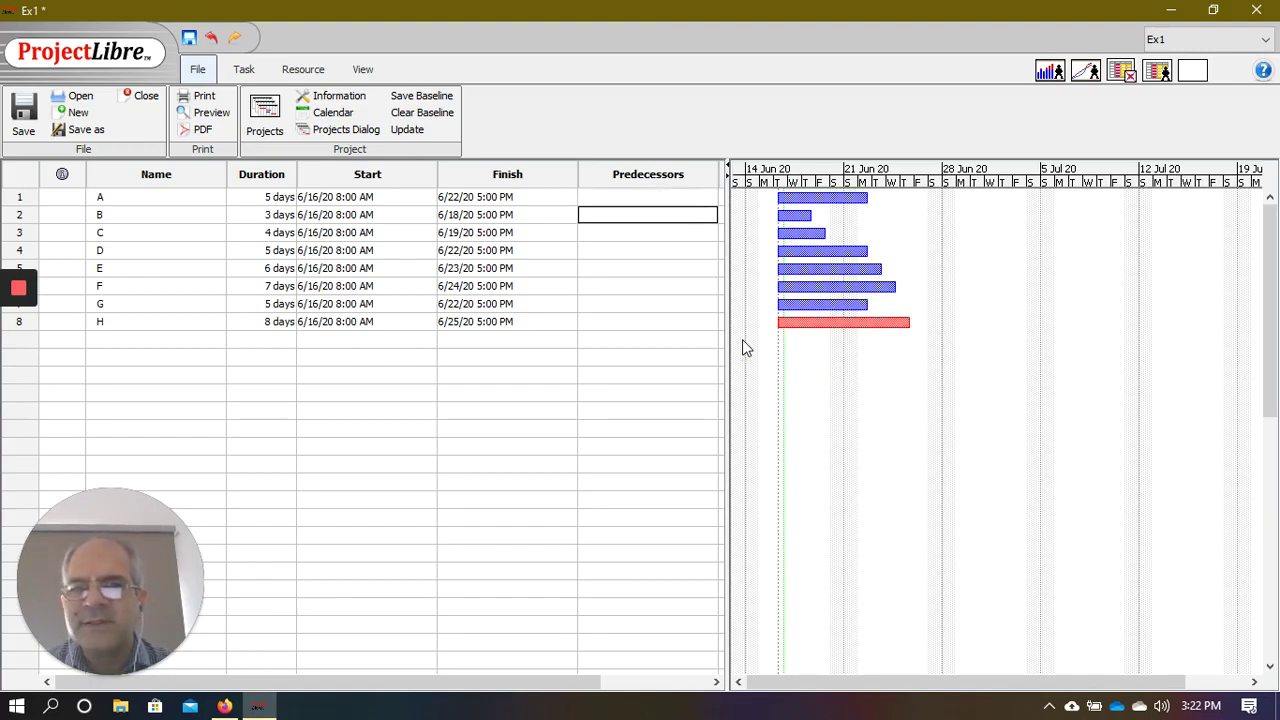
pyautogui.press('Up')
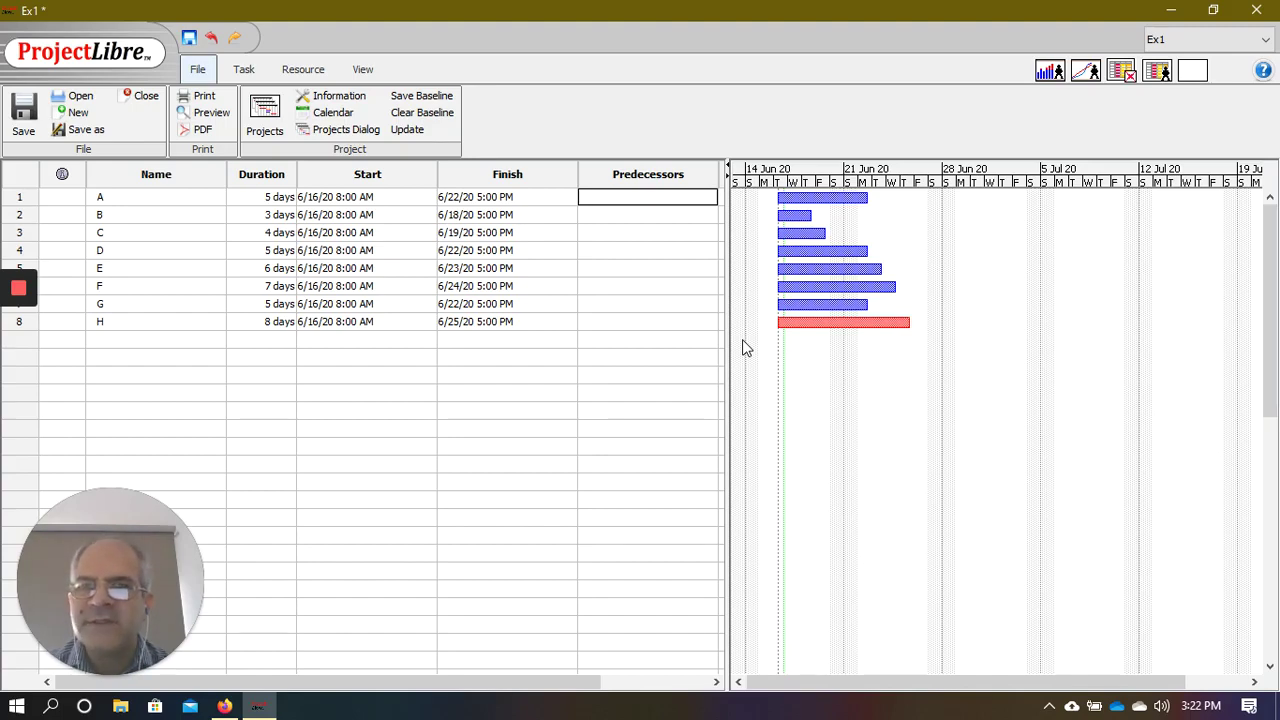
pyautogui.press('Down')
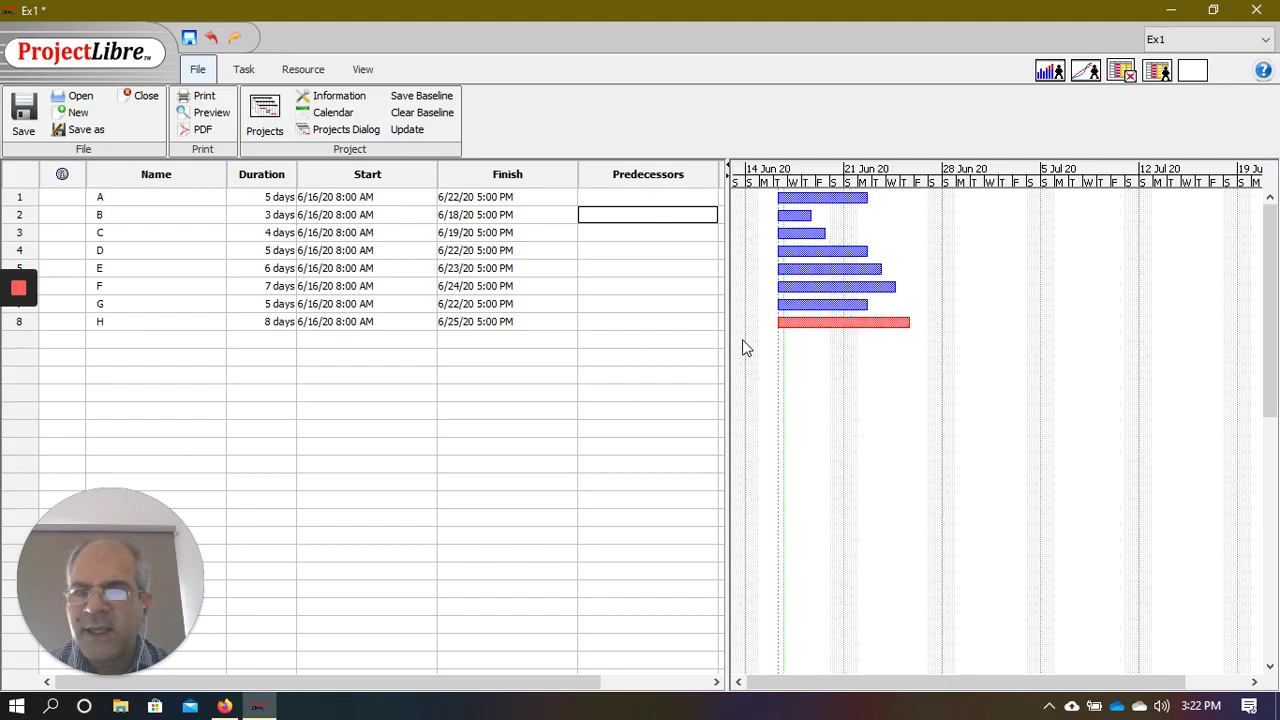
pyautogui.write('A')
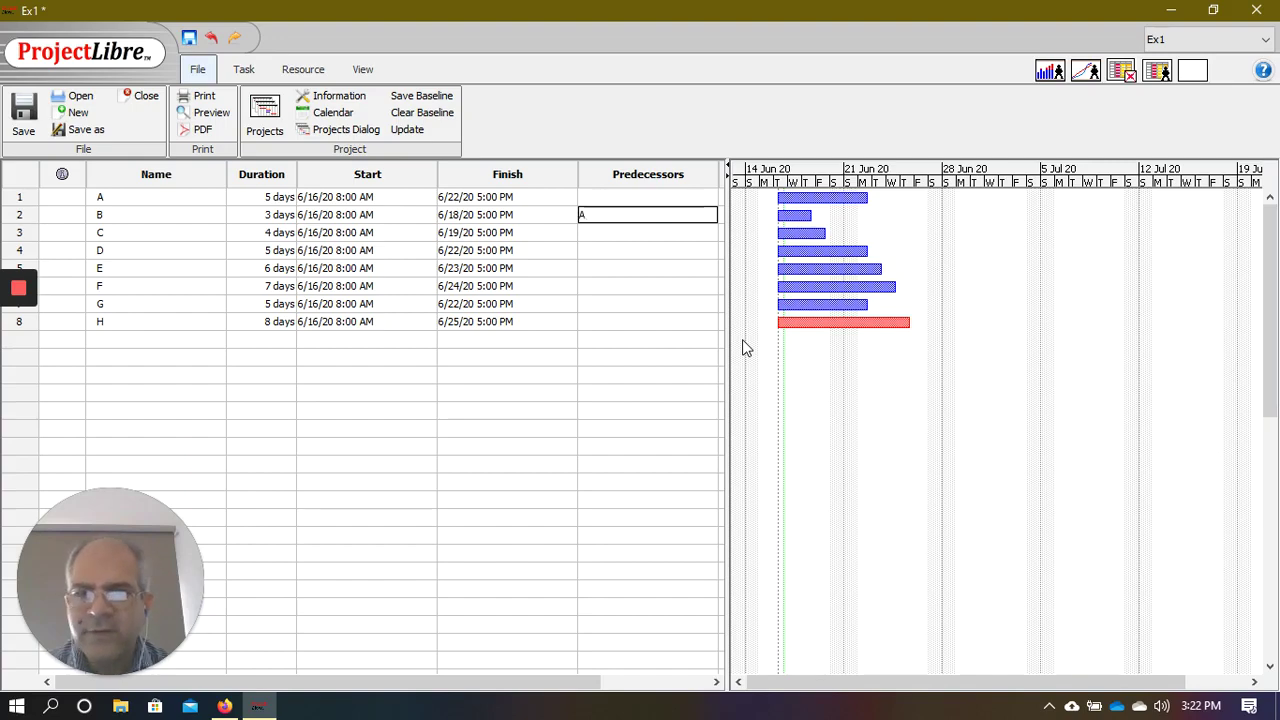
pyautogui.press('Return')
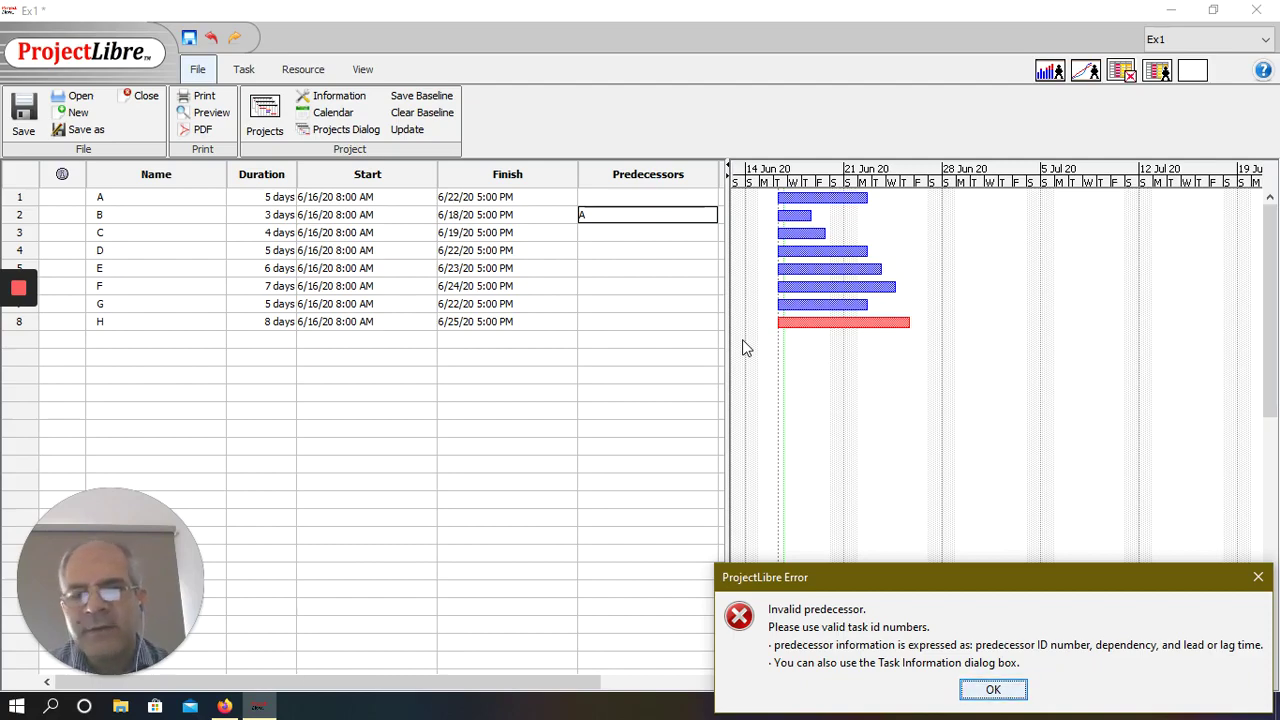
pyautogui.click(991, 692)
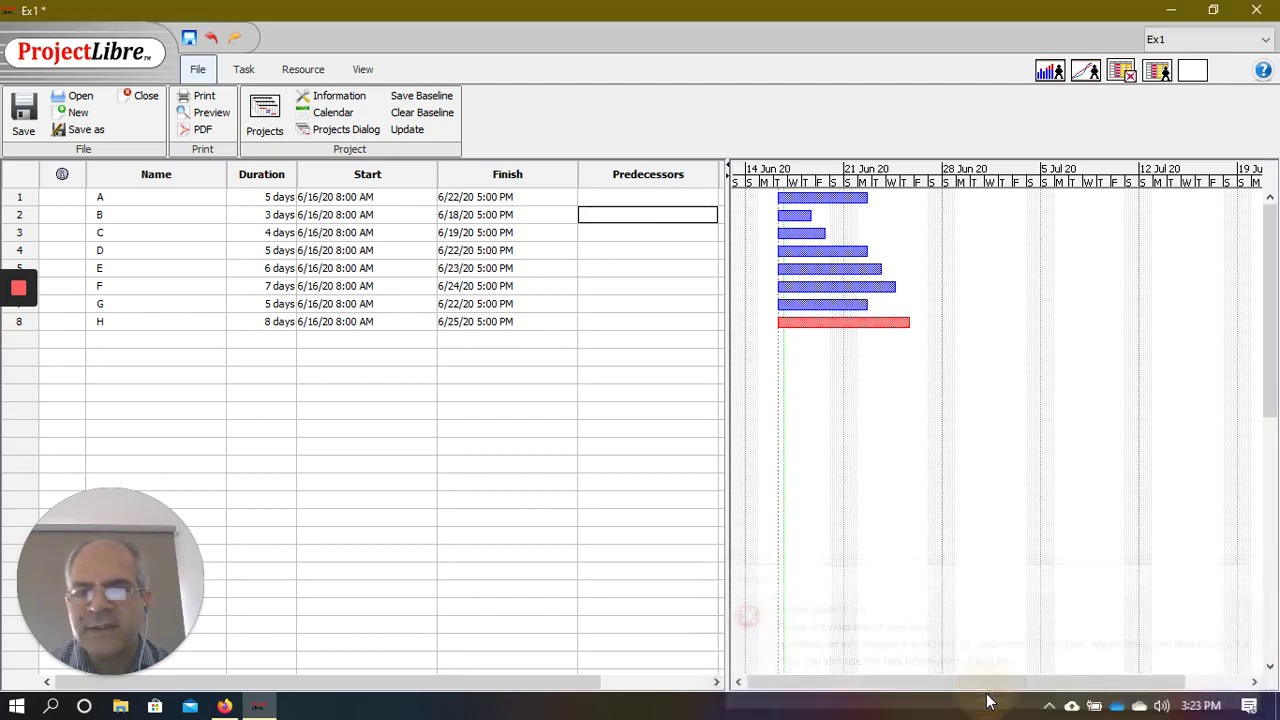
pyautogui.click(611, 215)
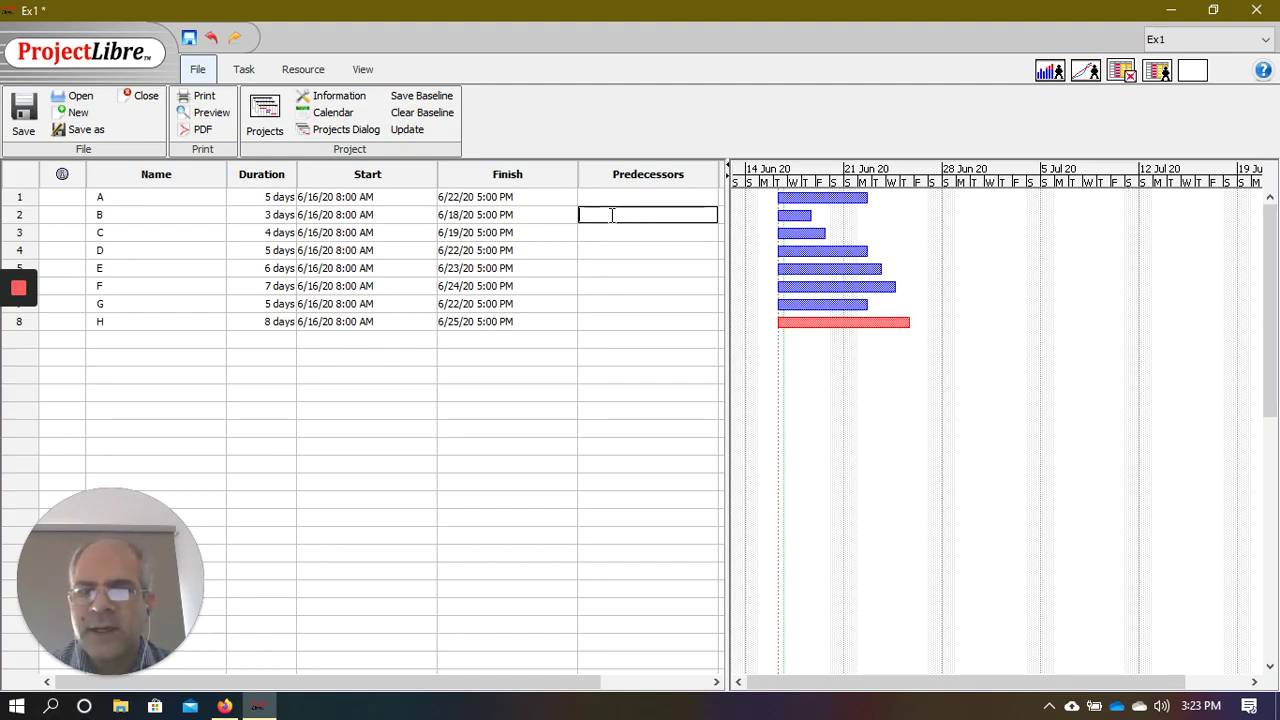
pyautogui.write('1')
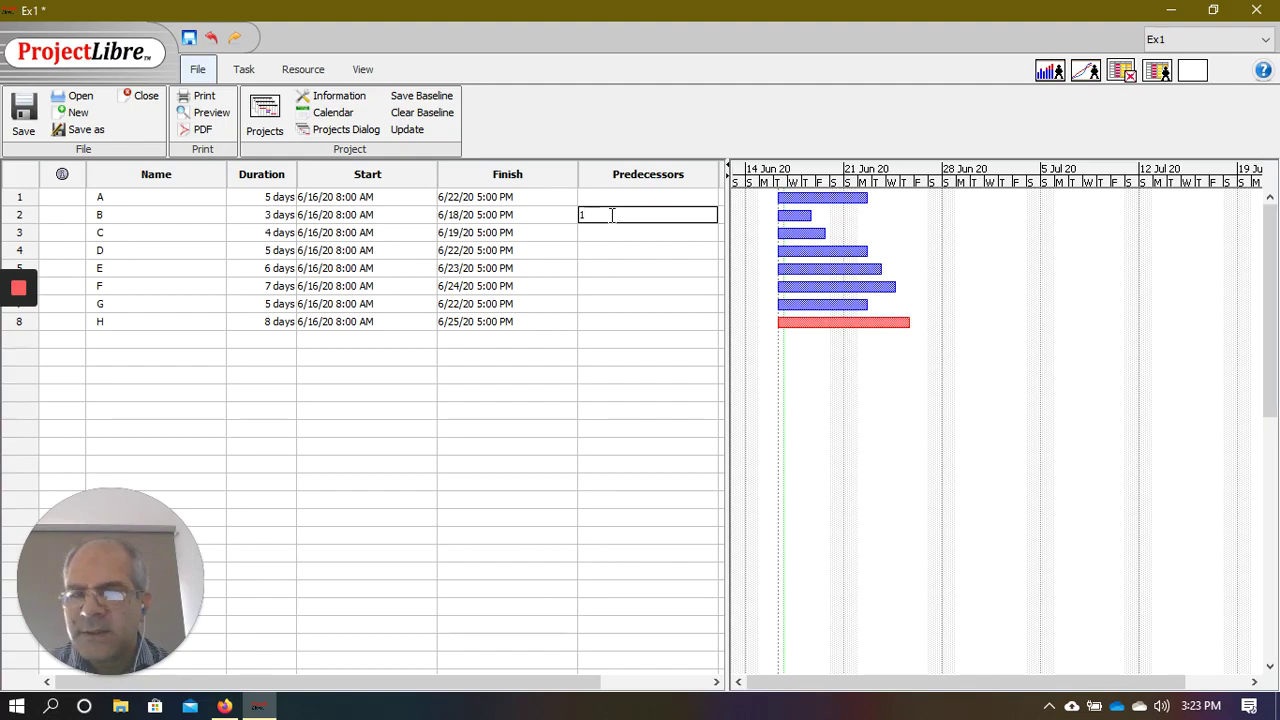
pyautogui.press('BackSpace')
pyautogui.write('A')
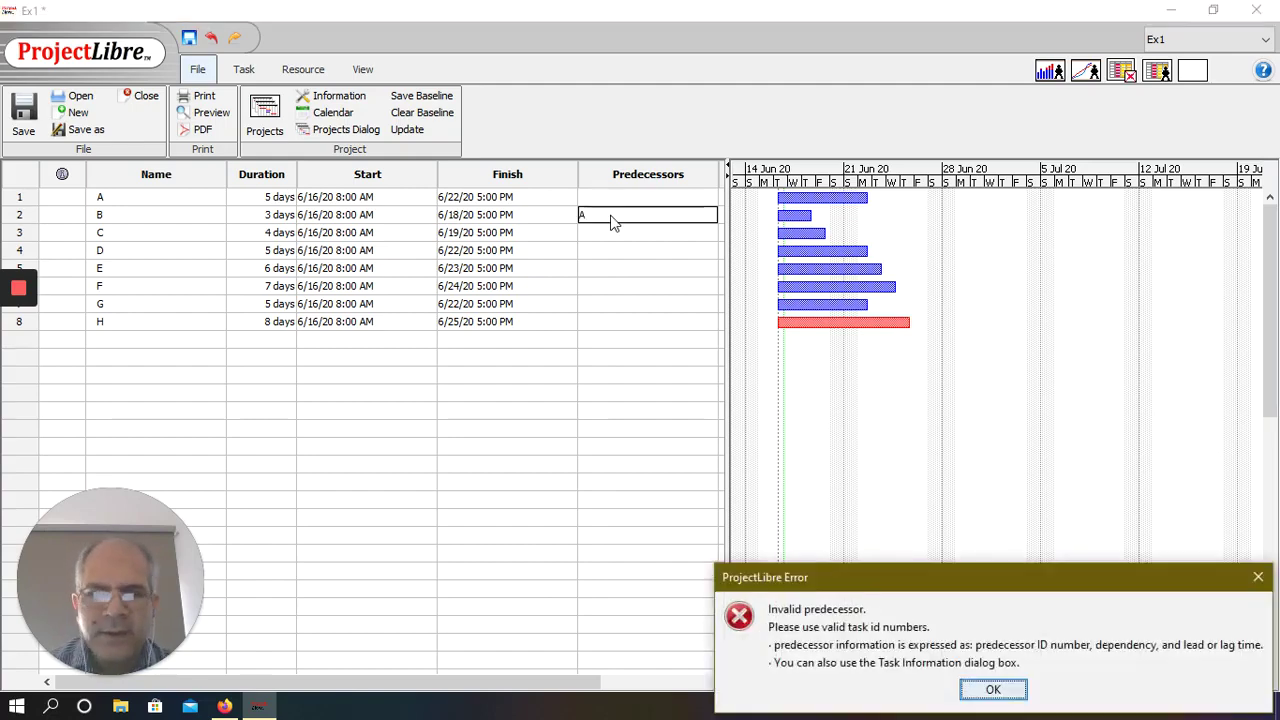
pyautogui.press('Return')
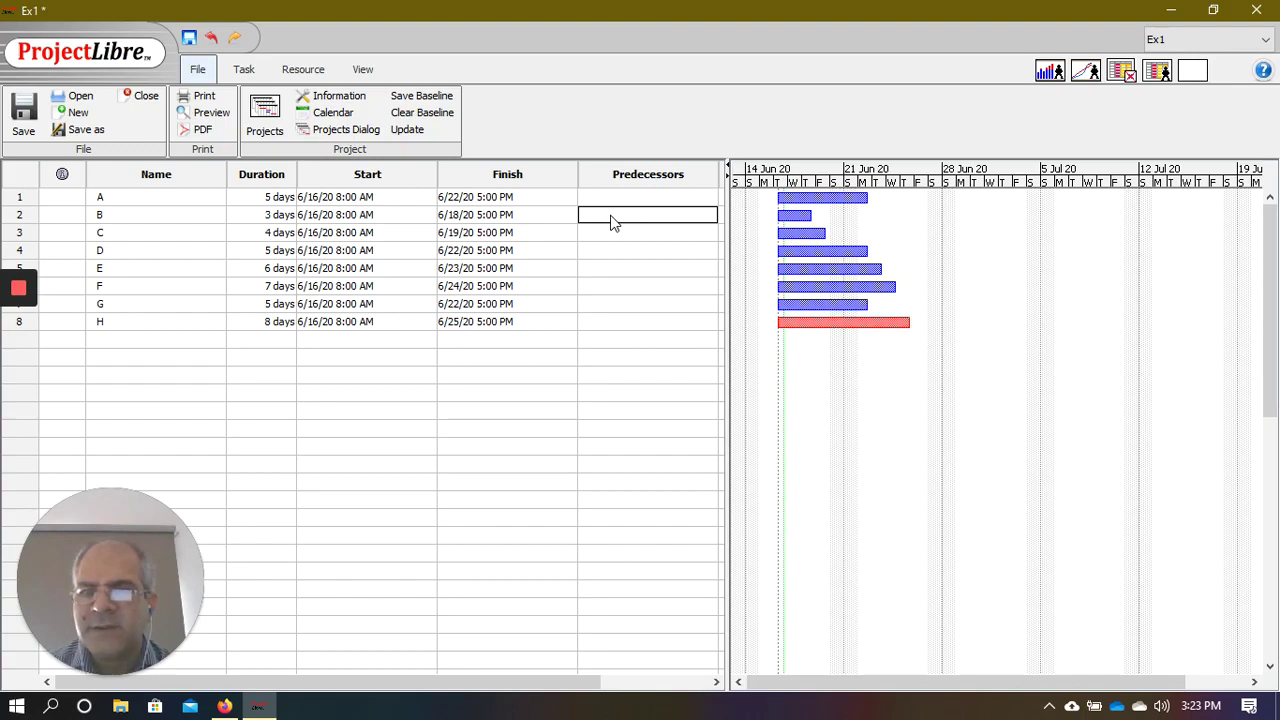
# - Set task ID 1 as the predecessor of tasks B, C and D
pyautogui.write('1')
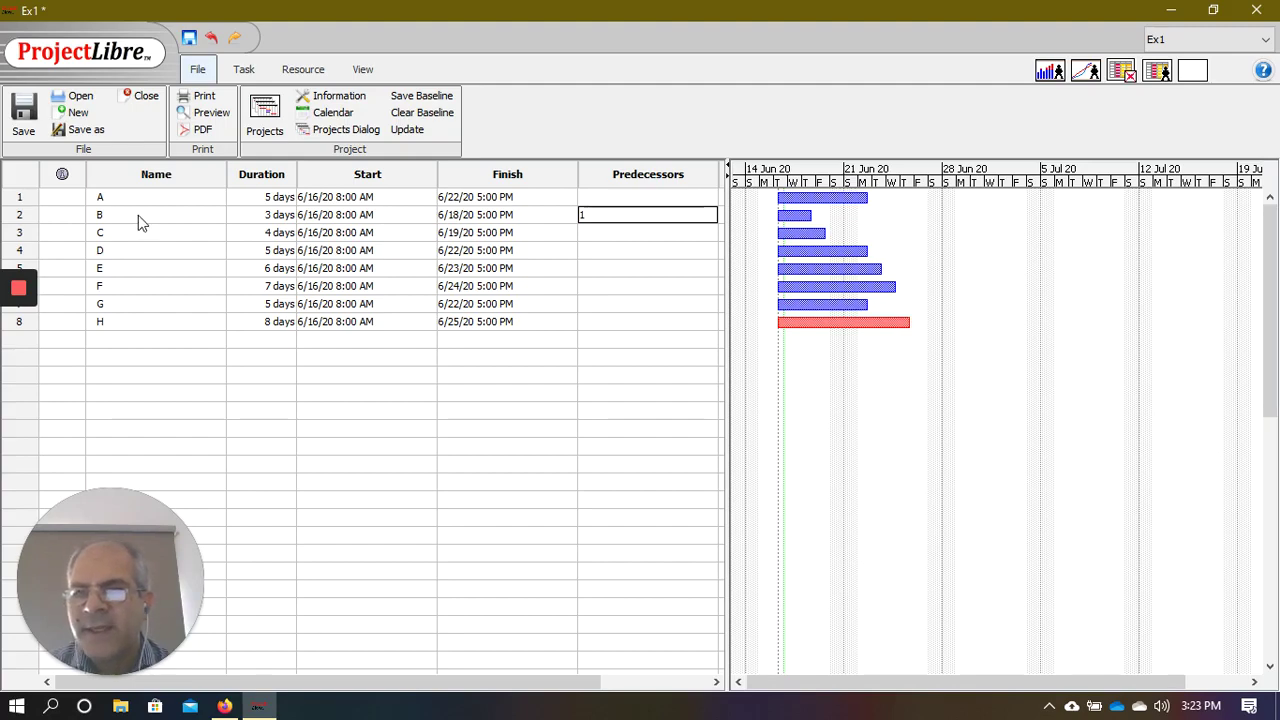
pyautogui.click(598, 230)
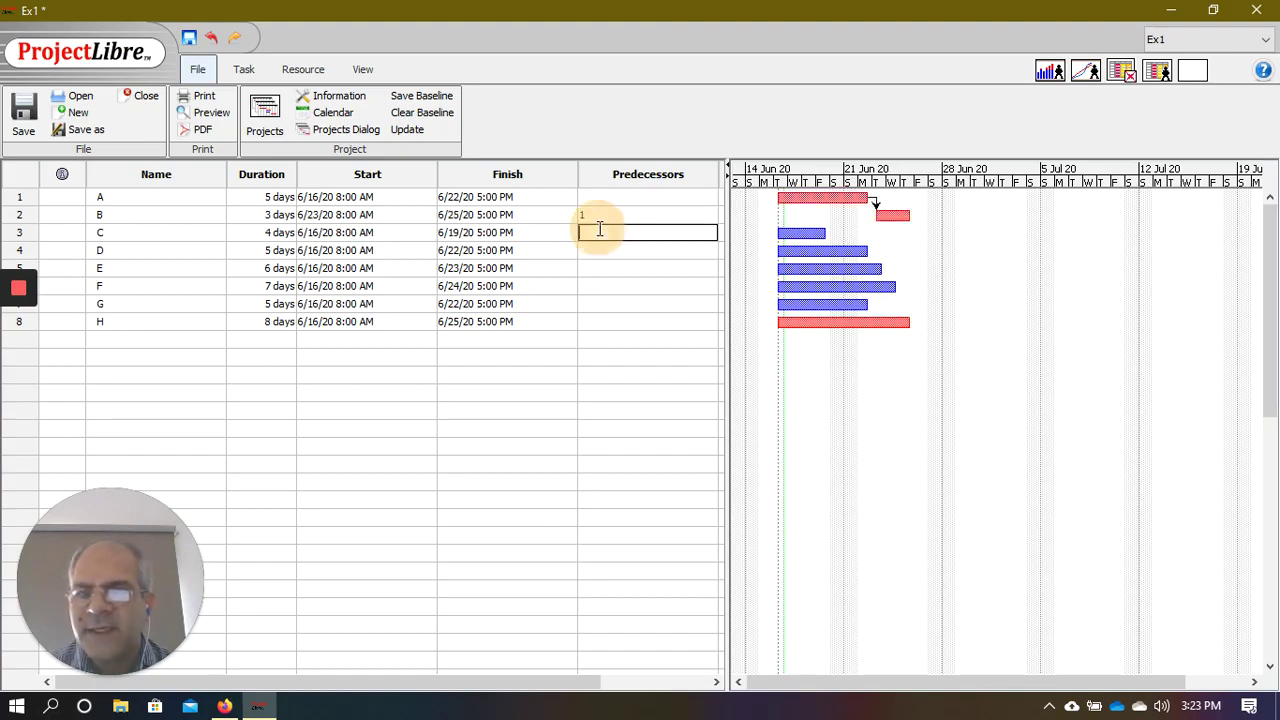
pyautogui.write('1')
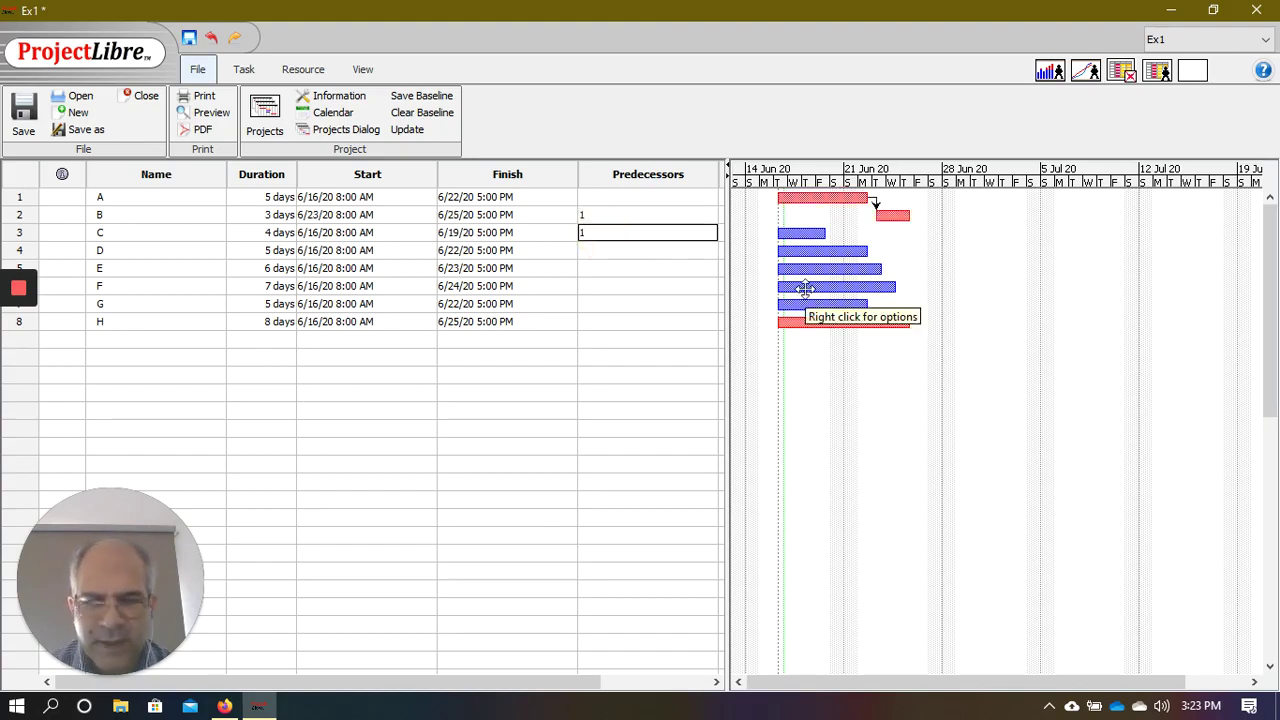
pyautogui.press('Return')
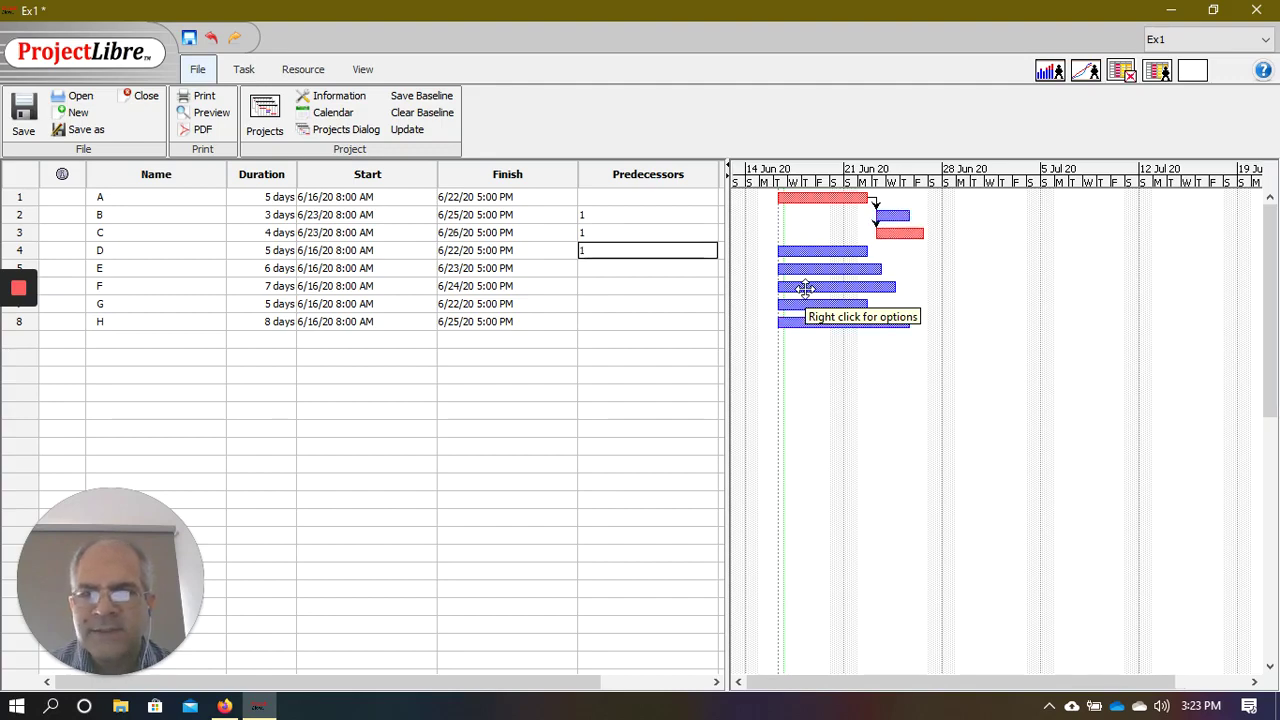
pyautogui.press('Return')
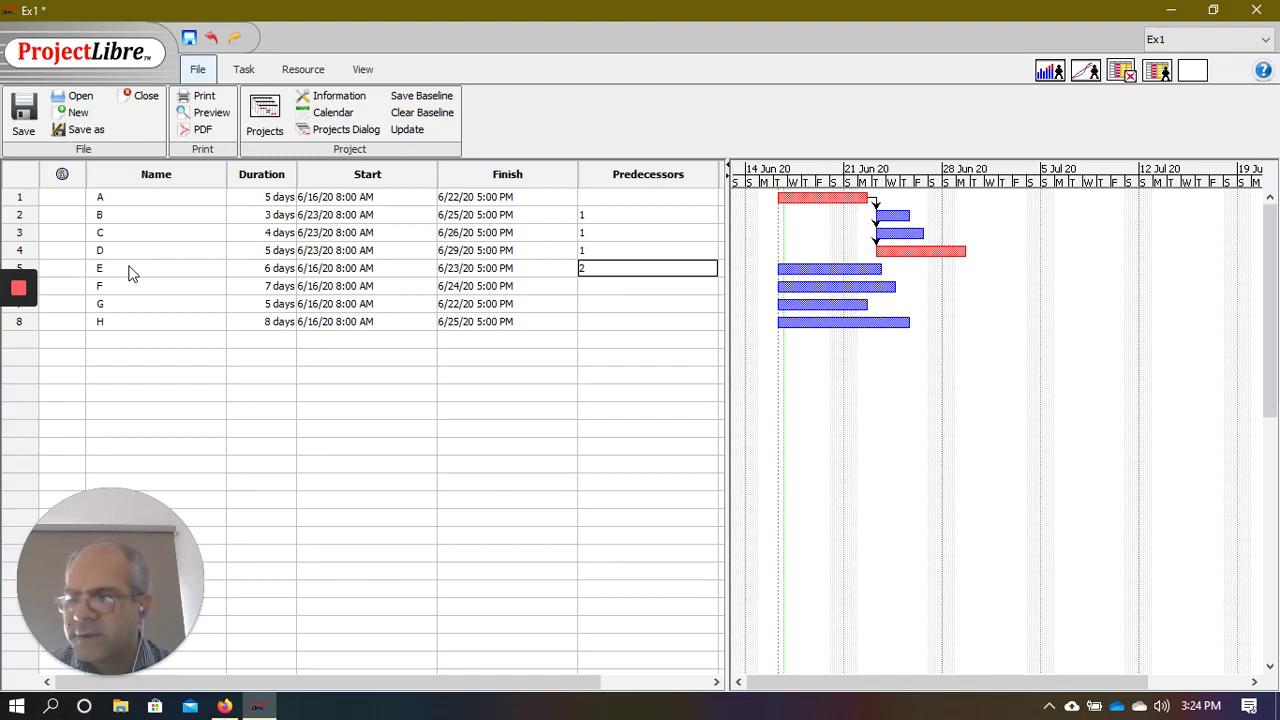
# - Set the predecessors of task E to 2, F to 3, G to 4 and H to 5;6;7
pyautogui.press('Return')
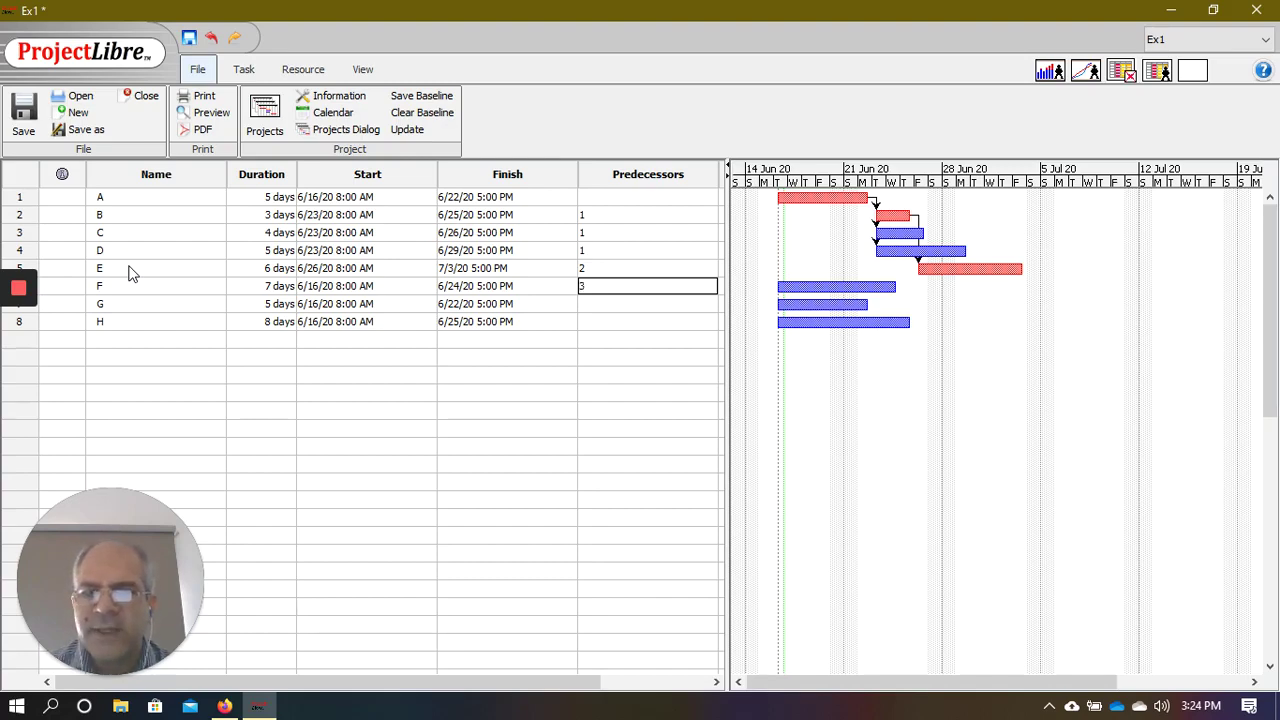
pyautogui.write('3')
pyautogui.press('Return')
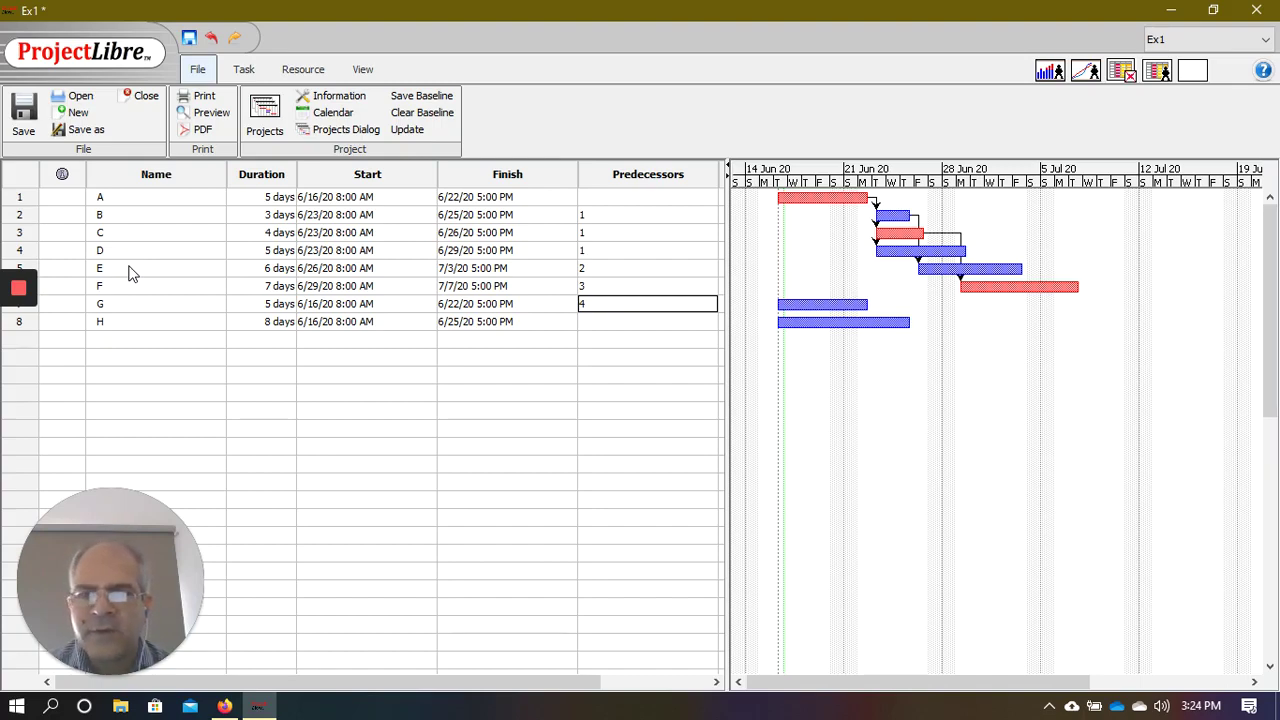
pyautogui.press('Return')
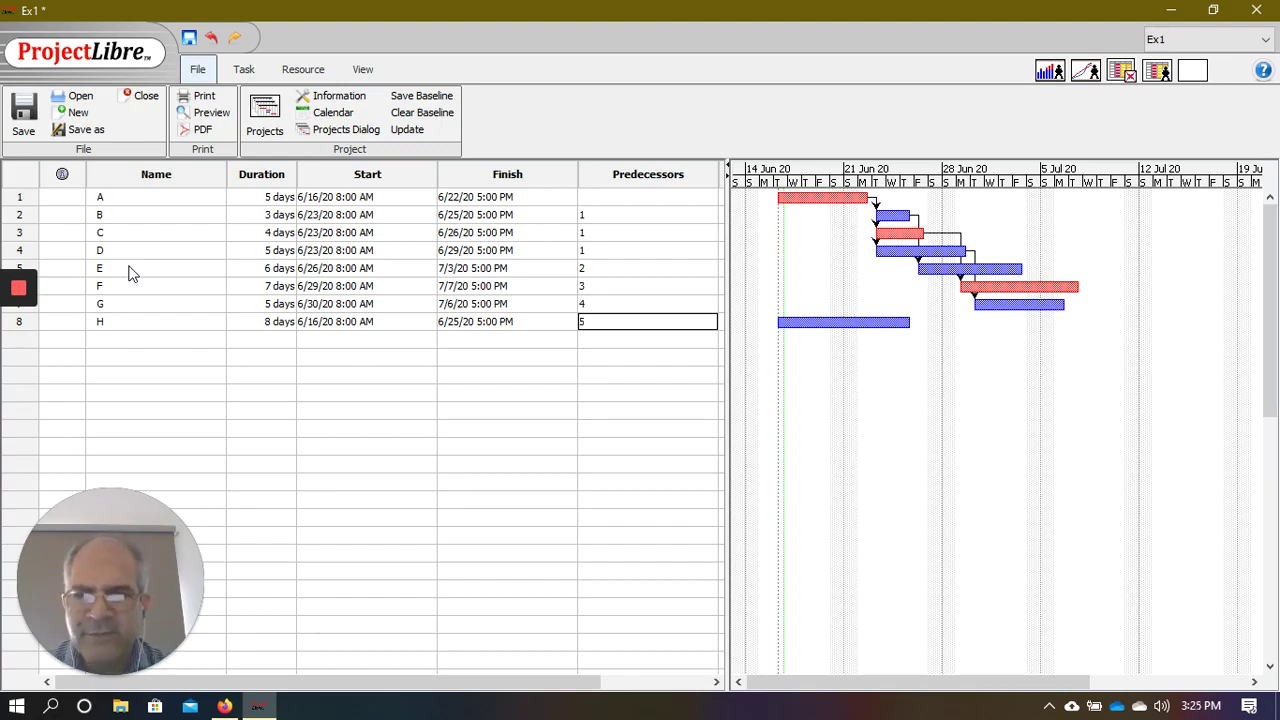
pyautogui.write('6;7')
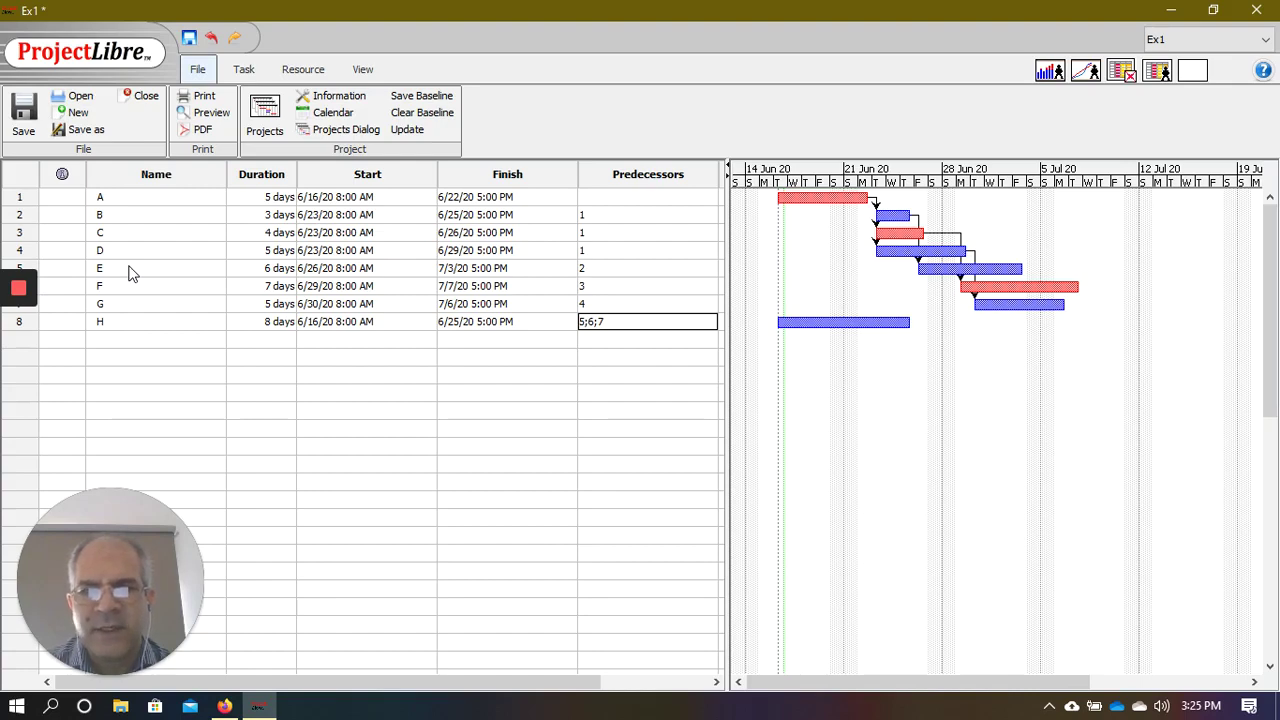
pyautogui.press('Return')
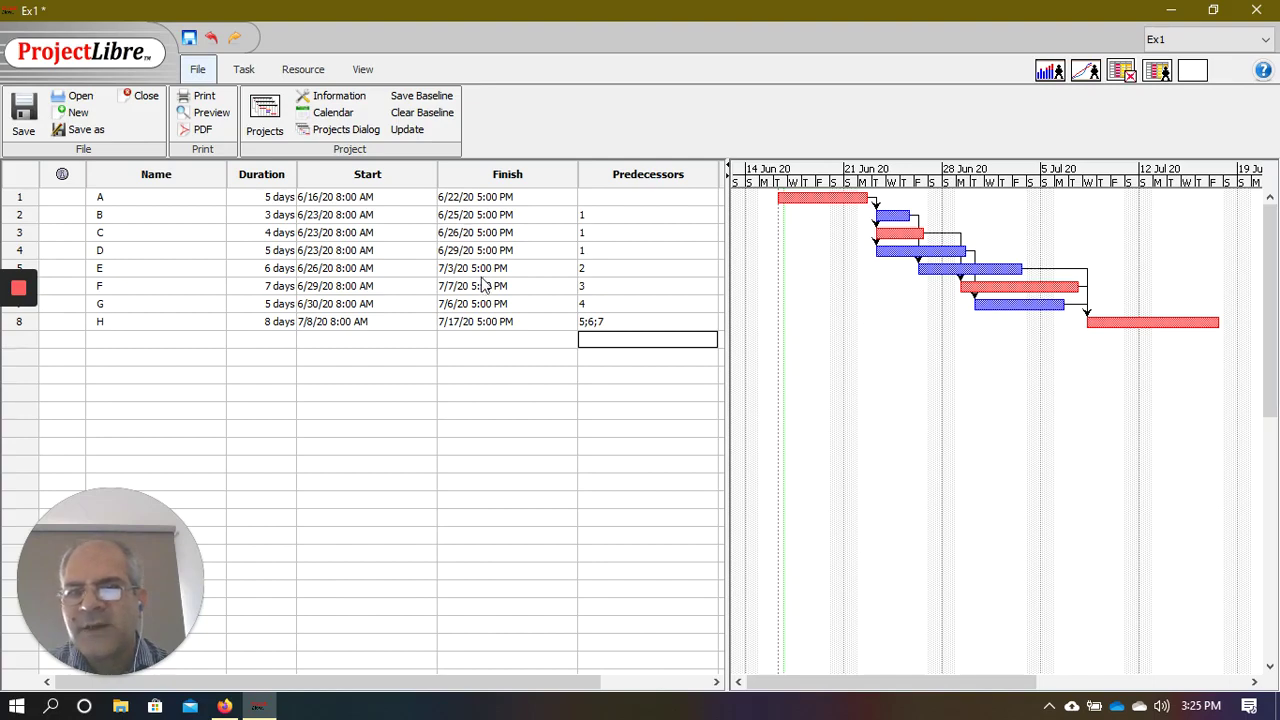
# - Narrow the task table to the columns through Start, giving the Gantt chart more room
pyautogui.click(726, 305)
pyautogui.moveTo(726, 305); pyautogui.dragTo(436, 284)
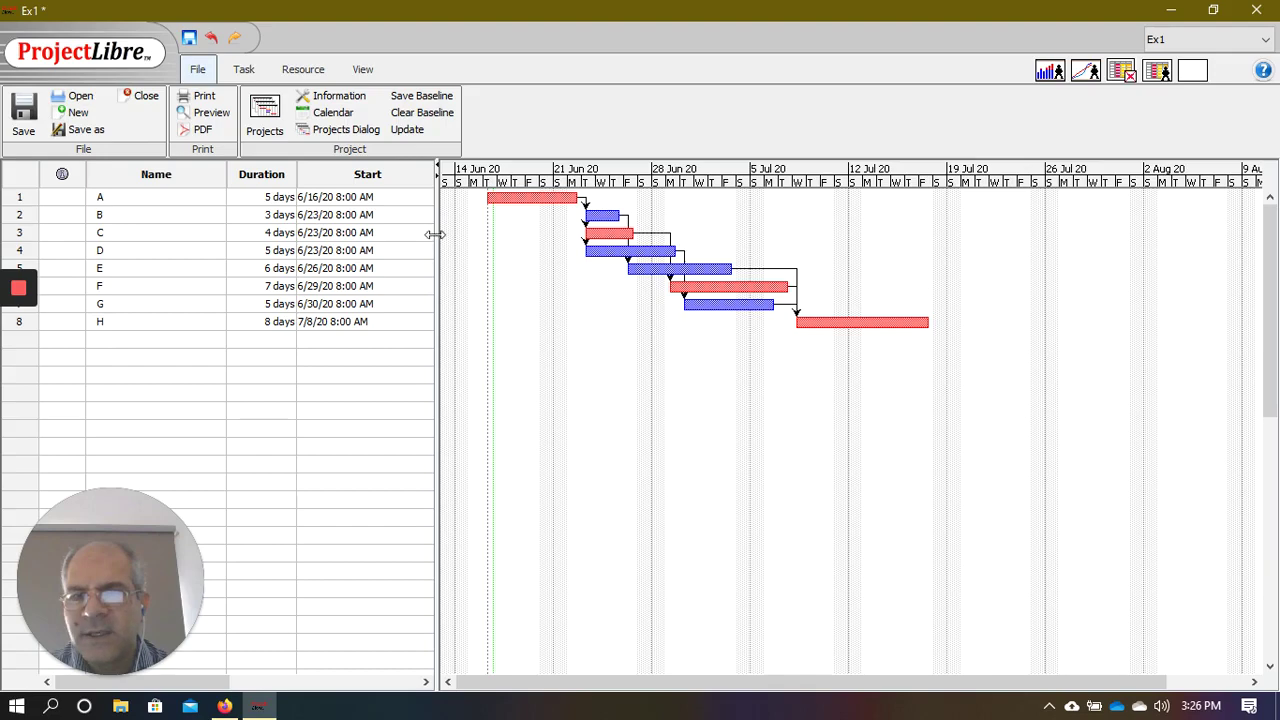
# - Widen the task table to show part of the Finish column, and display the project as a network diagram
pyautogui.moveTo(435, 234); pyautogui.dragTo(510, 234)
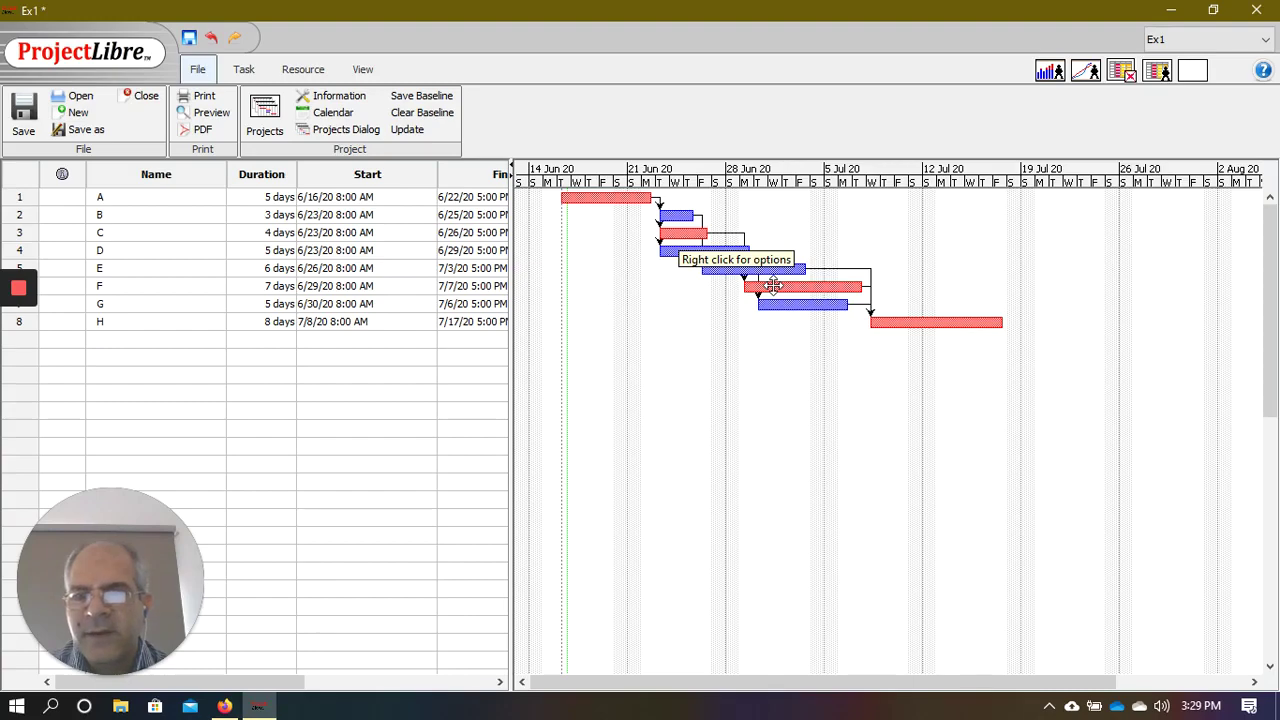
pyautogui.click(906, 320)
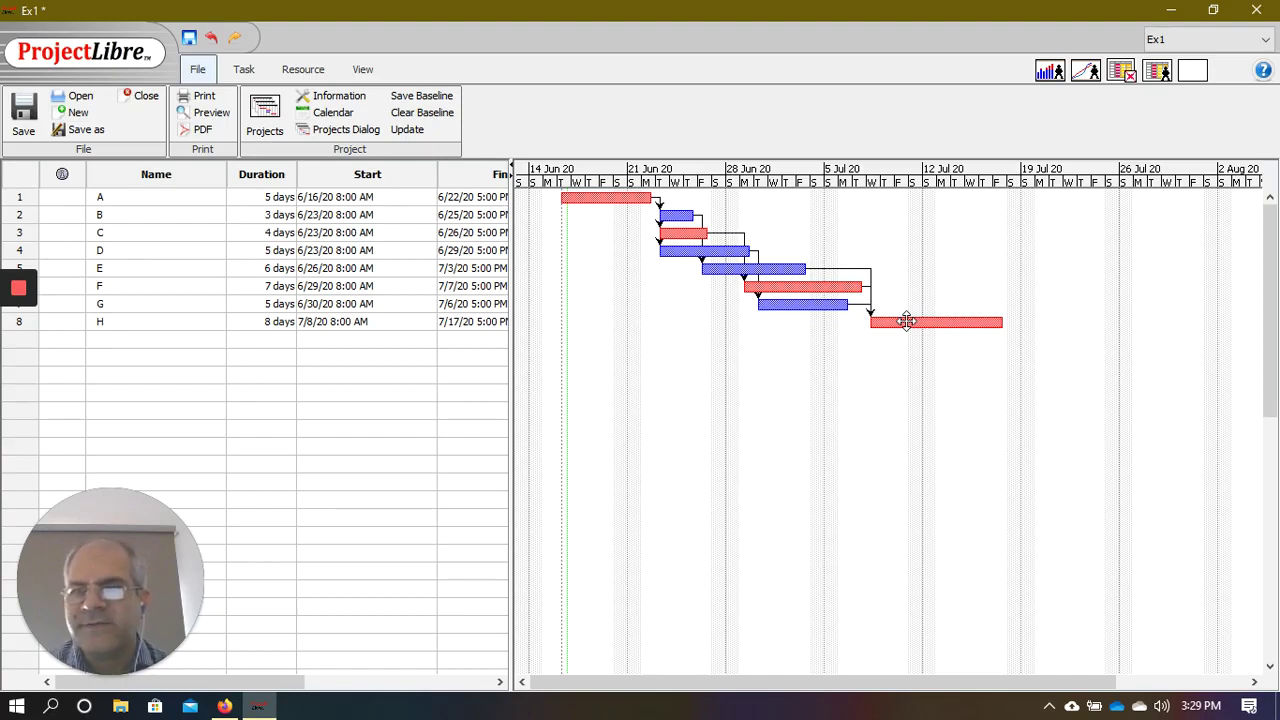
pyautogui.click(243, 72)
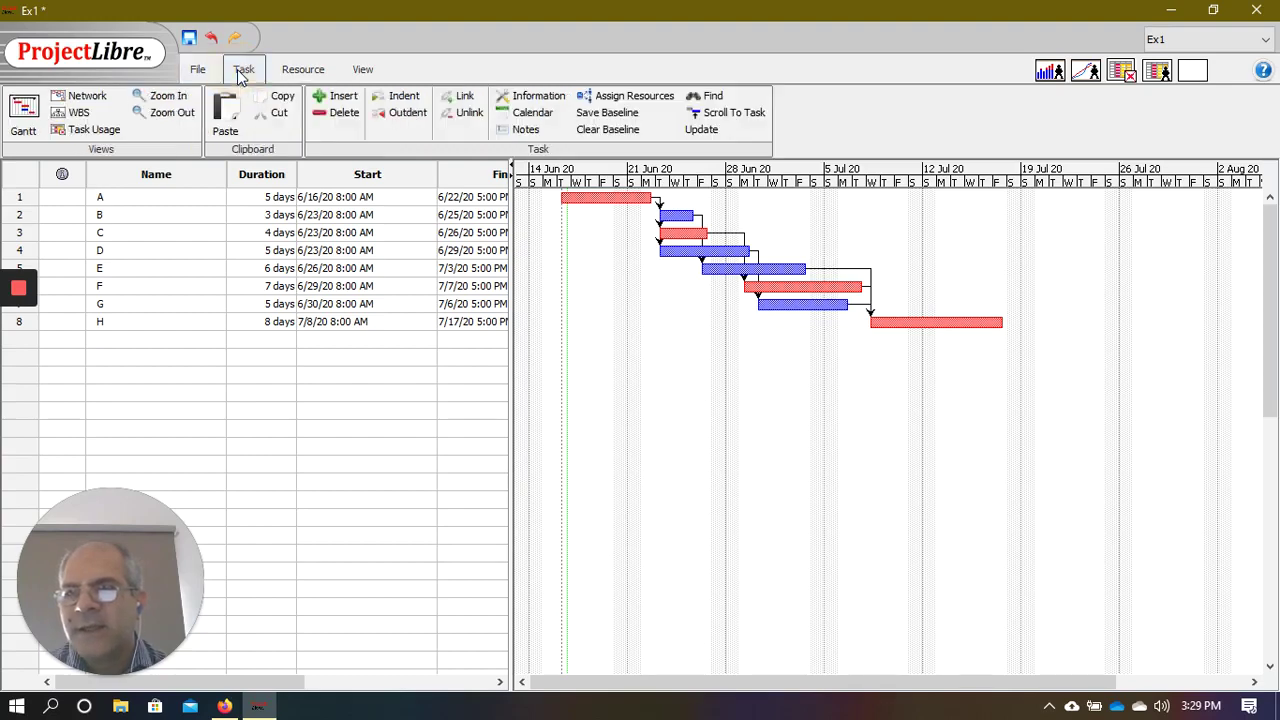
pyautogui.click(100, 101)
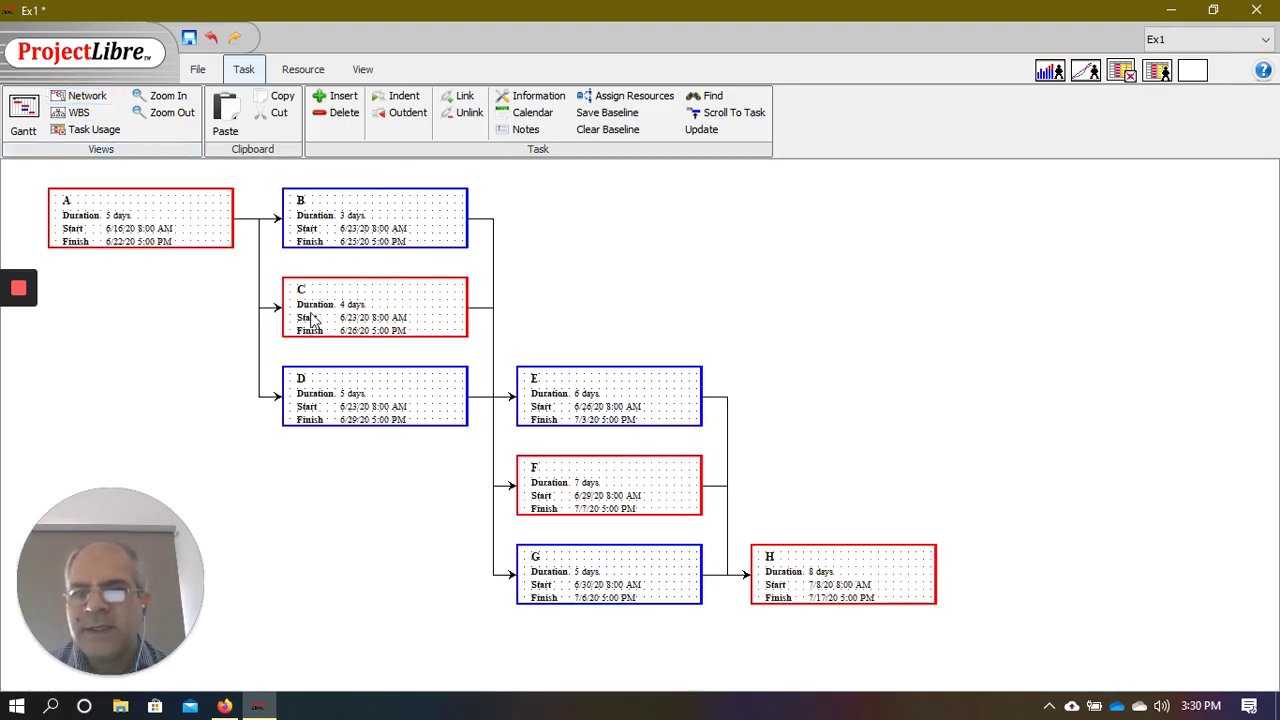
# - Rearrange the network diagram boxes so that E sits beside B, F beside C and G beside D
pyautogui.moveTo(572, 392); pyautogui.dragTo(613, 216)
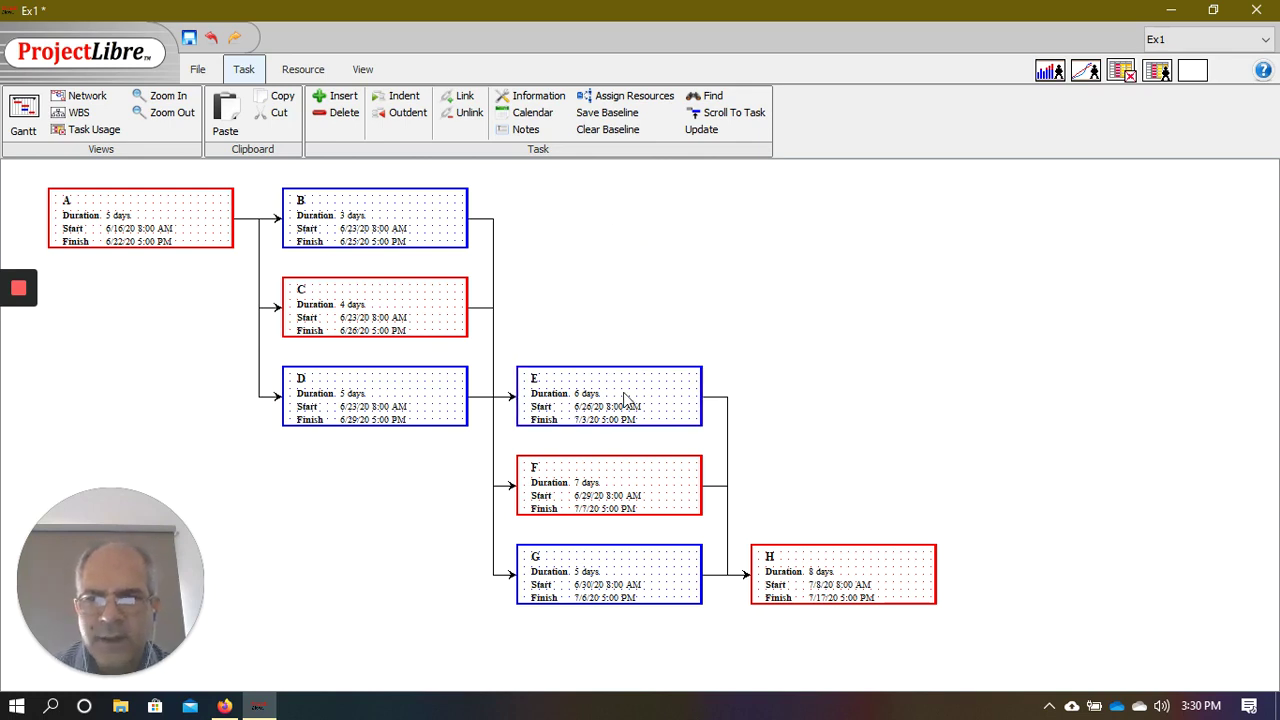
pyautogui.moveTo(620, 396); pyautogui.dragTo(633, 215)
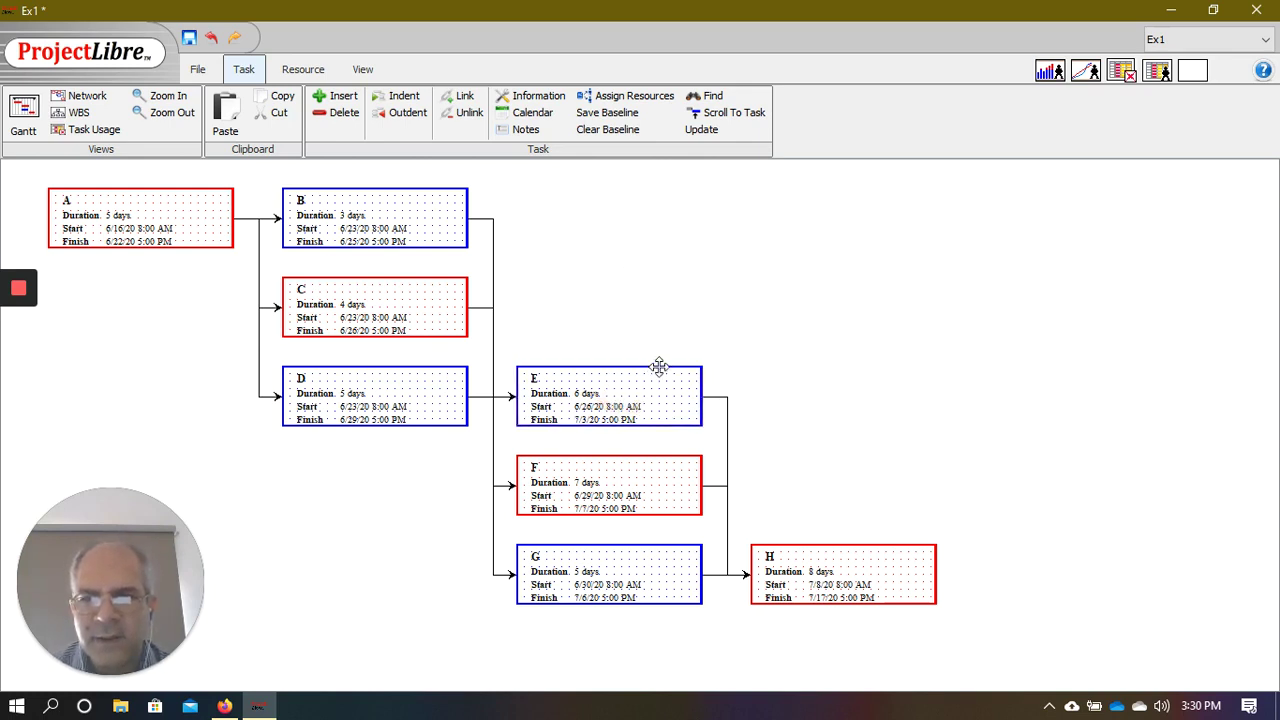
pyautogui.moveTo(657, 366); pyautogui.dragTo(684, 199)
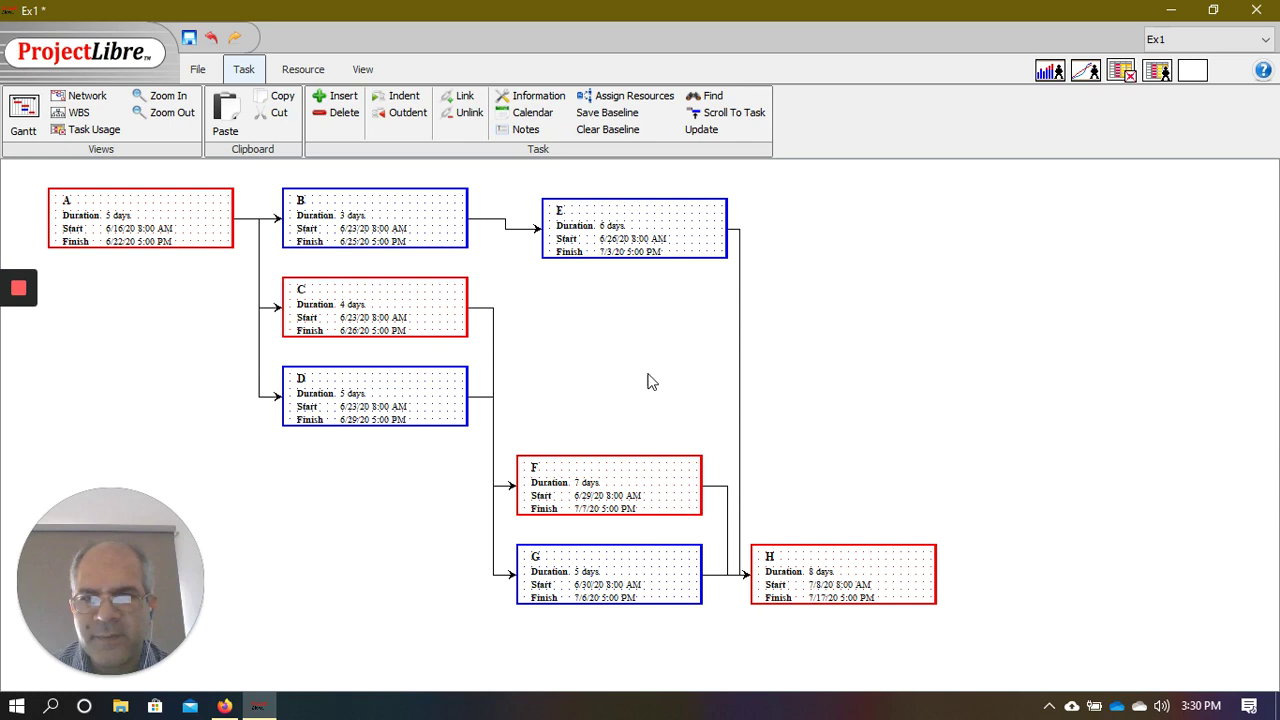
pyautogui.click(639, 455)
pyautogui.moveTo(639, 455); pyautogui.dragTo(665, 290)
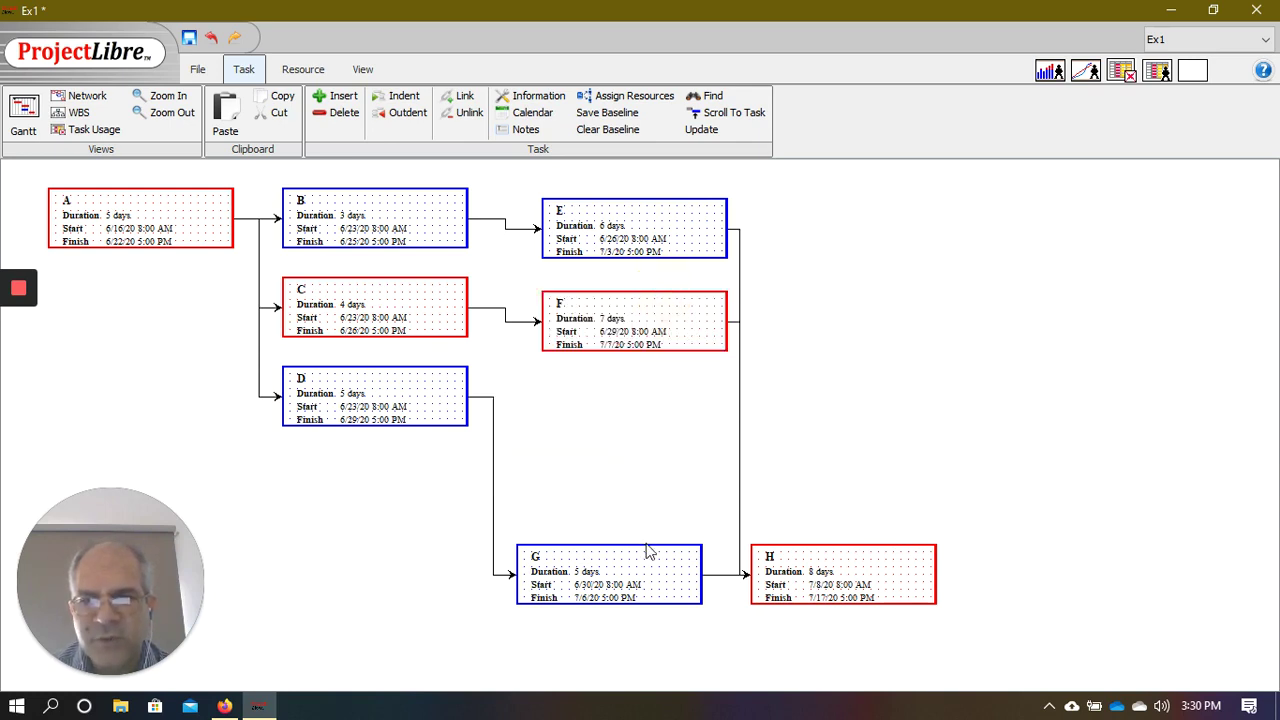
pyautogui.moveTo(646, 541); pyautogui.dragTo(669, 390)
# - Move box H to the right of F and box A down level with C in the network diagram
pyautogui.moveTo(831, 544); pyautogui.dragTo(910, 287)
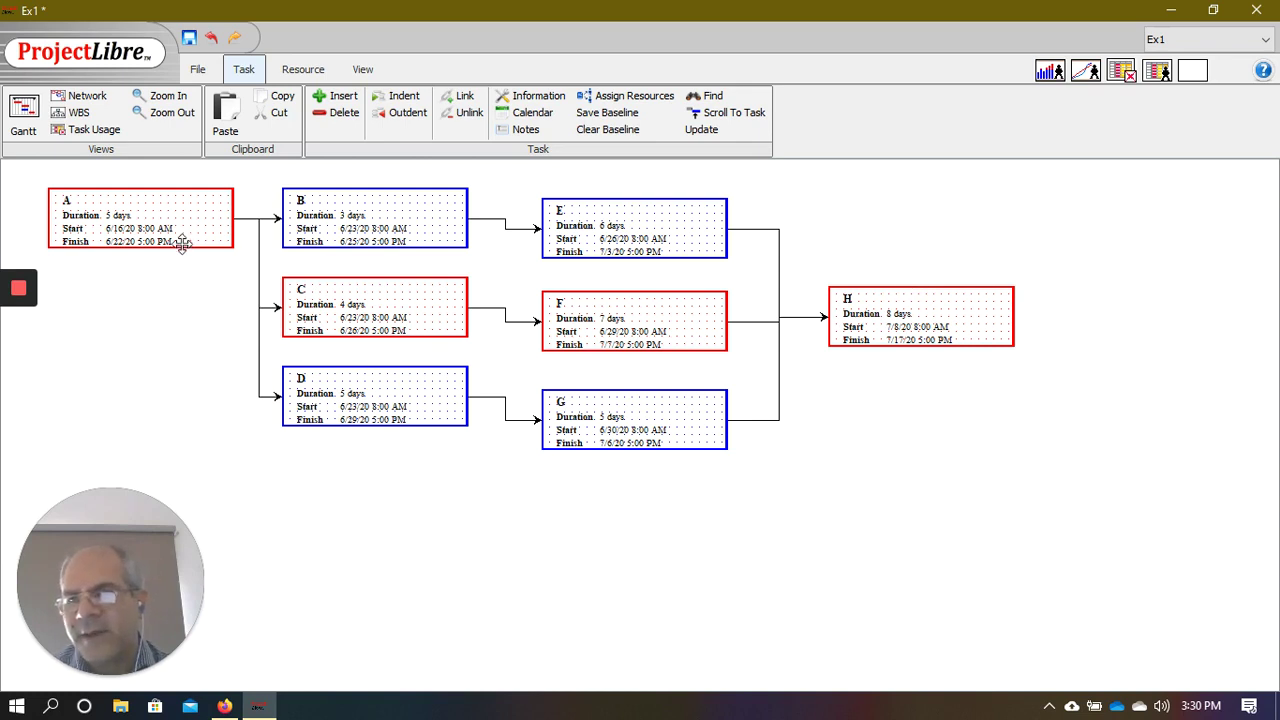
pyautogui.moveTo(183, 250); pyautogui.dragTo(184, 328)
pyautogui.moveTo(28, 320)
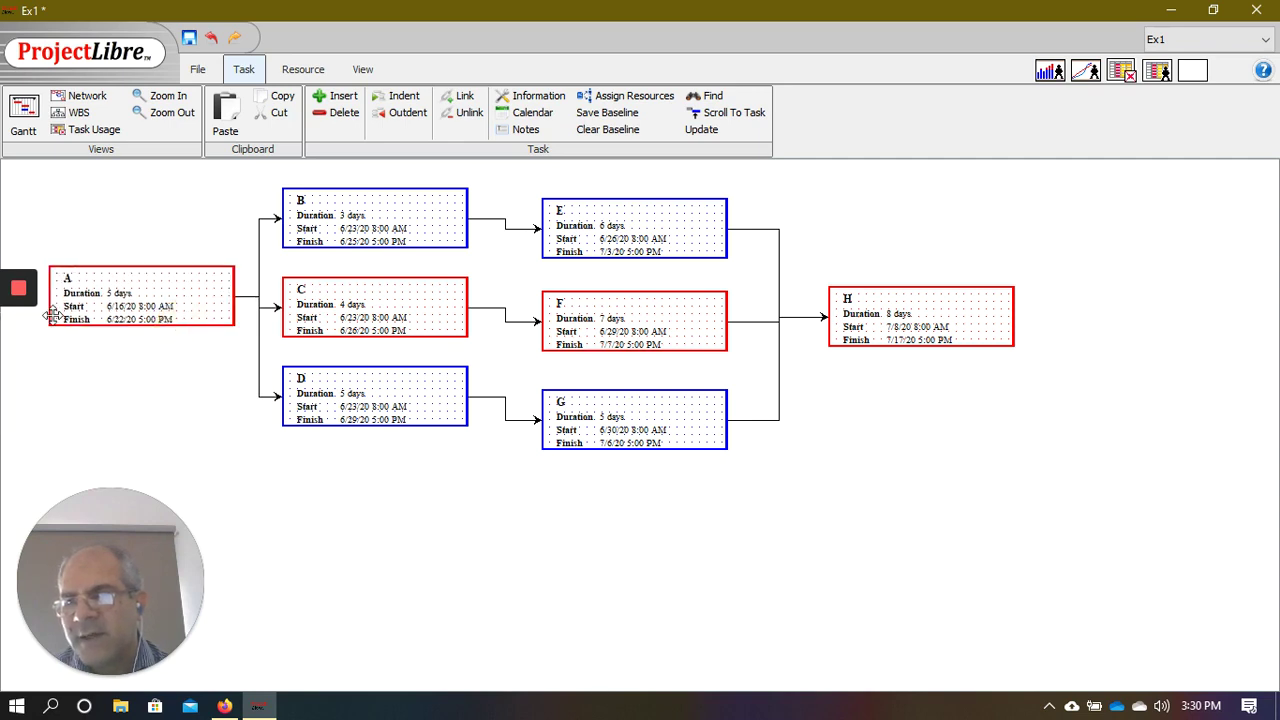
pyautogui.click(127, 301)
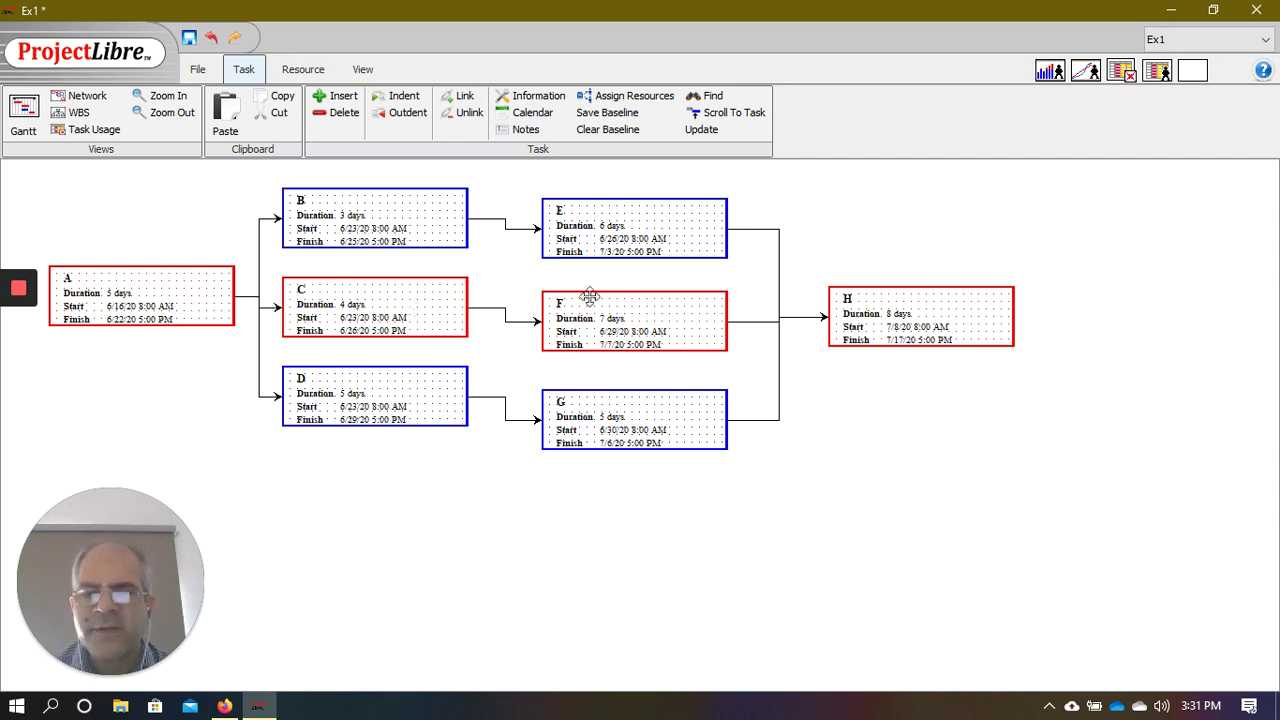
pyautogui.doubleClick(400, 383)
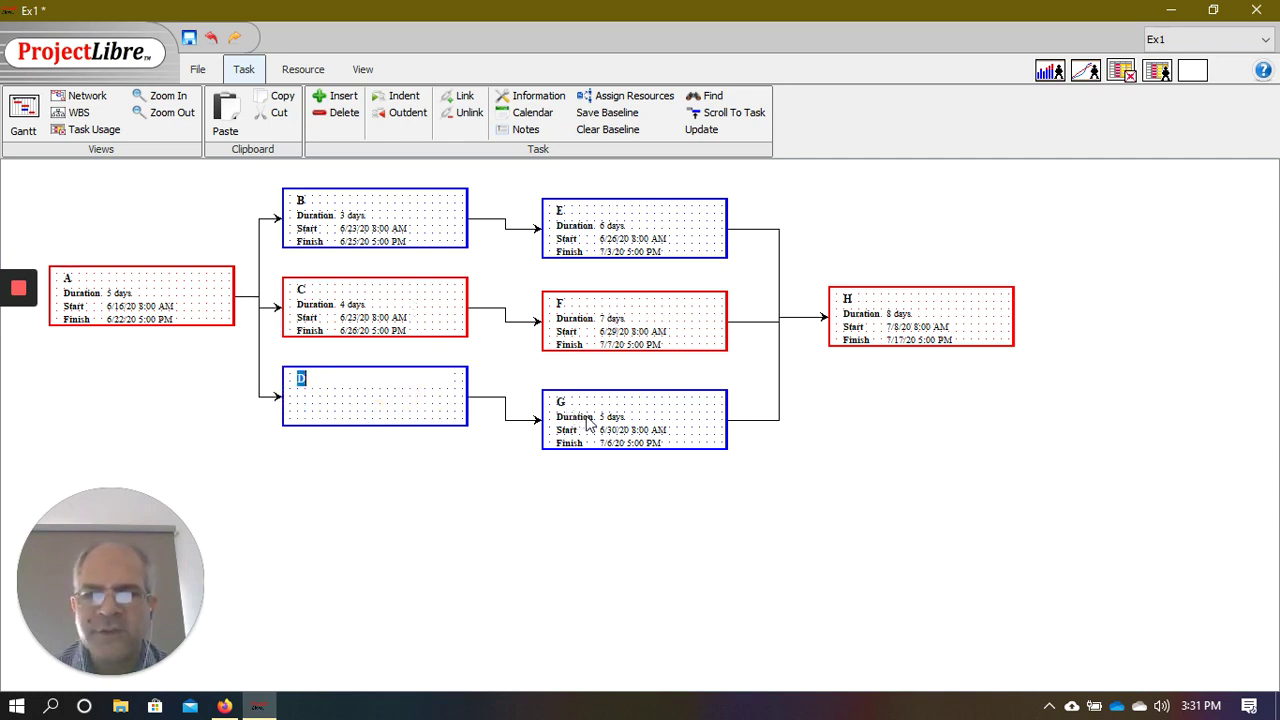
pyautogui.click(635, 214)
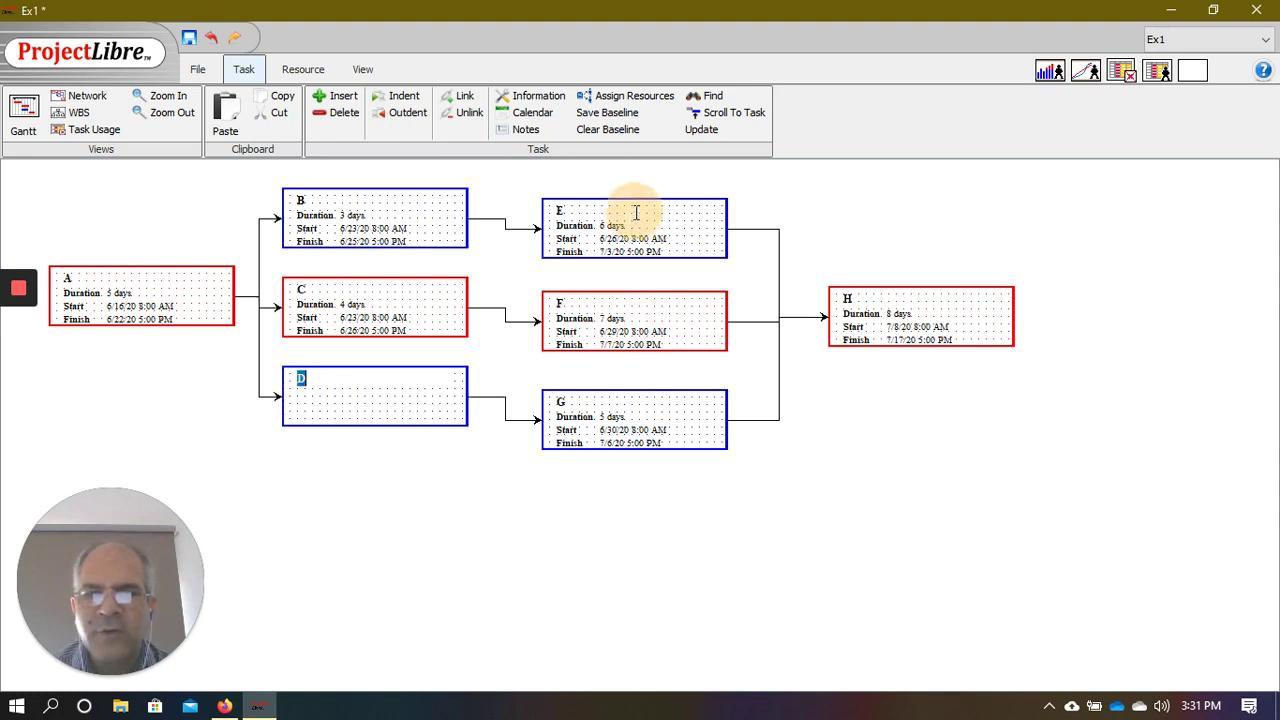
pyautogui.click(650, 335)
pyautogui.click(654, 408)
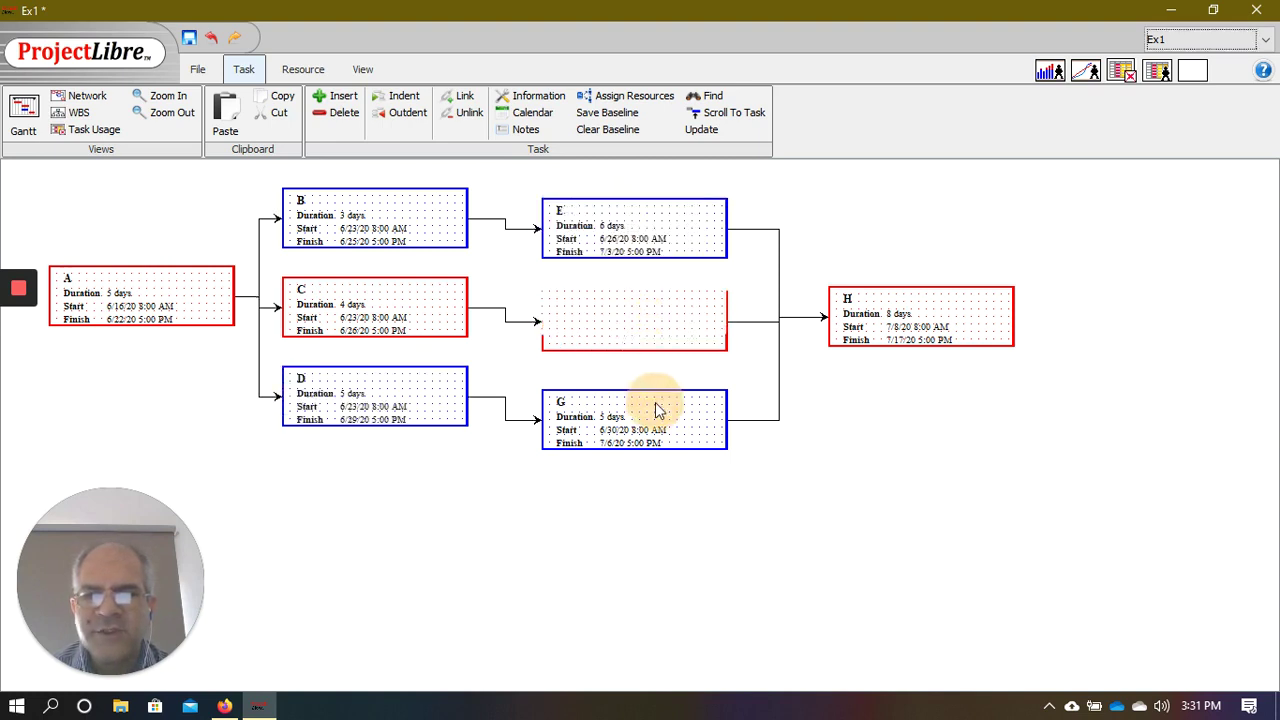
pyautogui.doubleClick(822, 320)
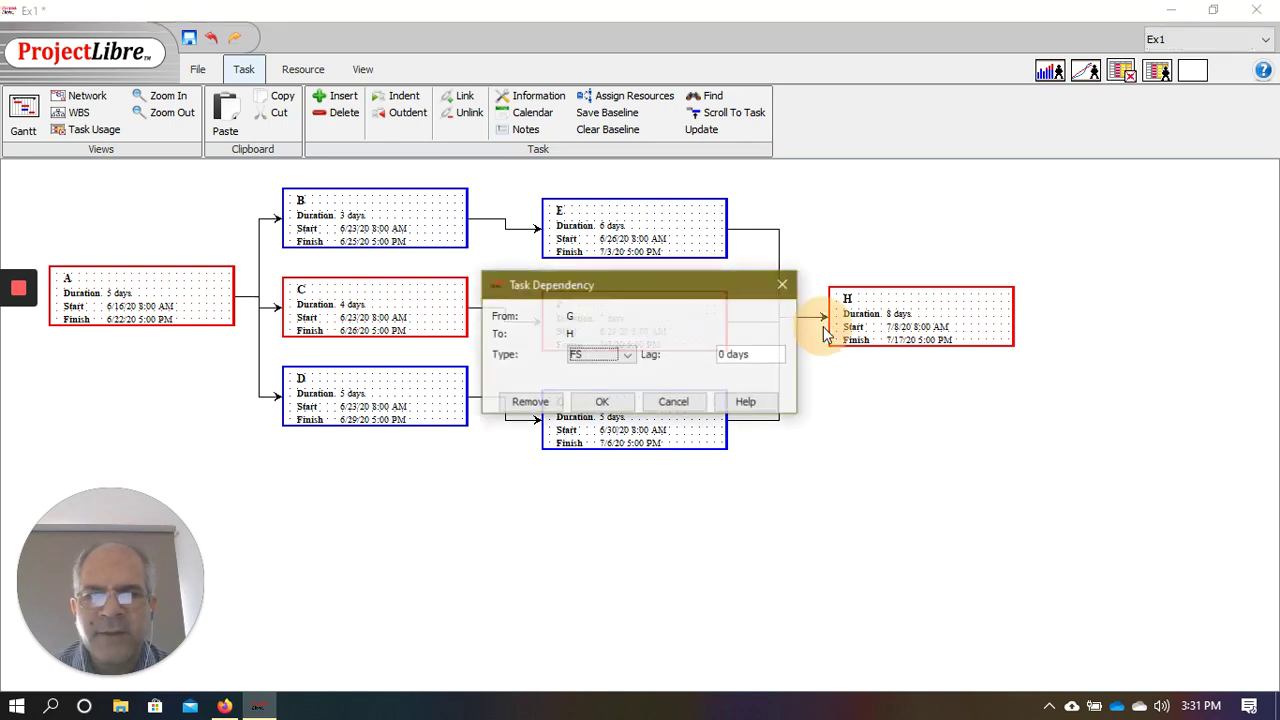
pyautogui.click(690, 406)
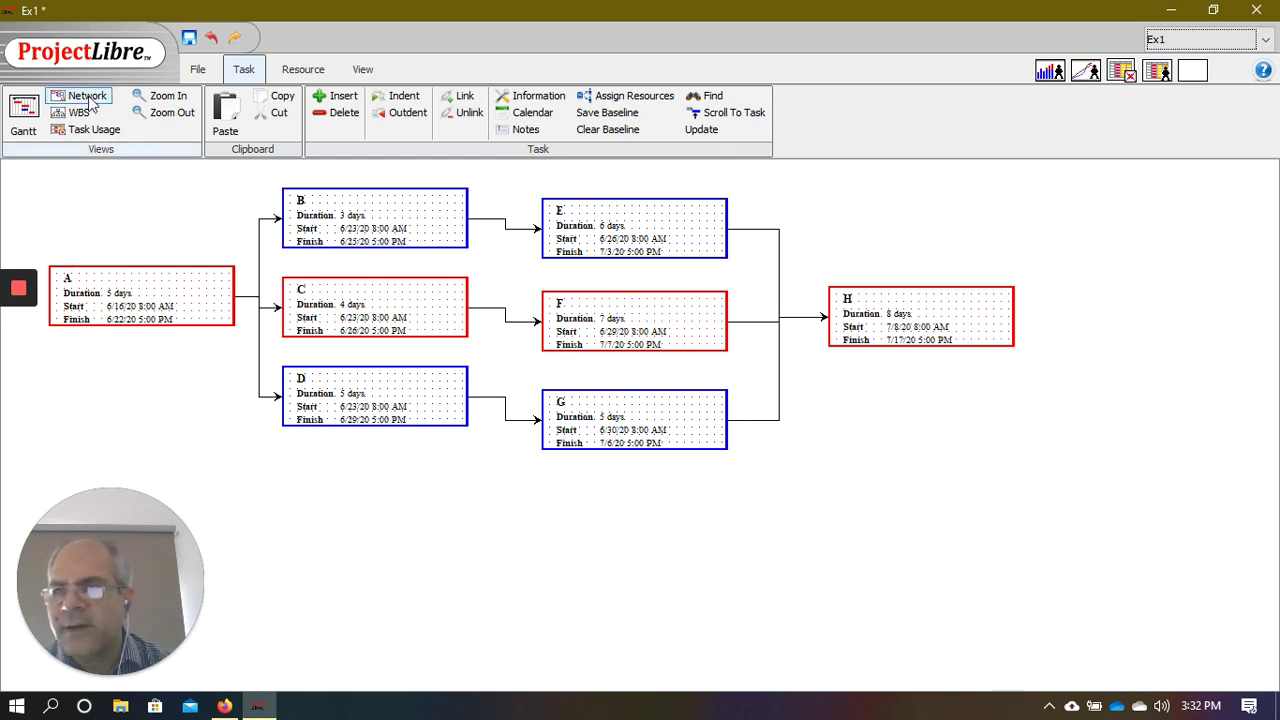
# - Compare the project's Gantt chart with its network diagram, ending on the network diagram
pyautogui.click(25, 114)
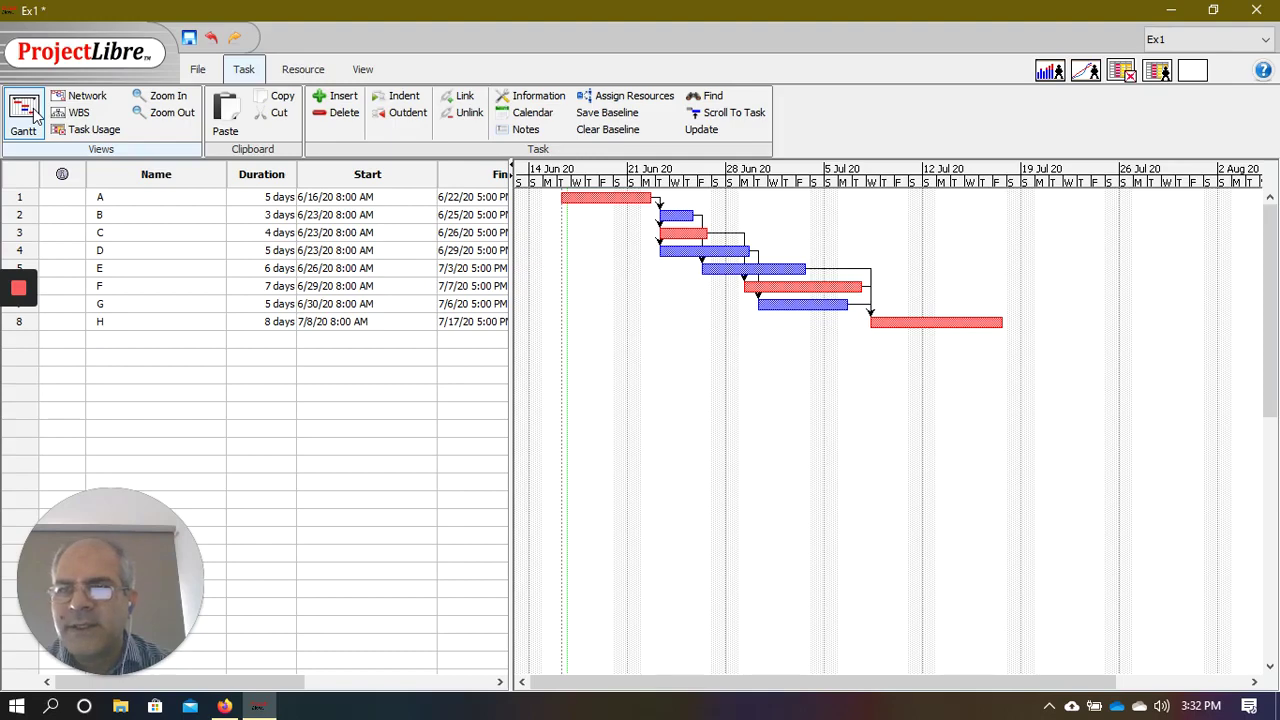
pyautogui.click(87, 96)
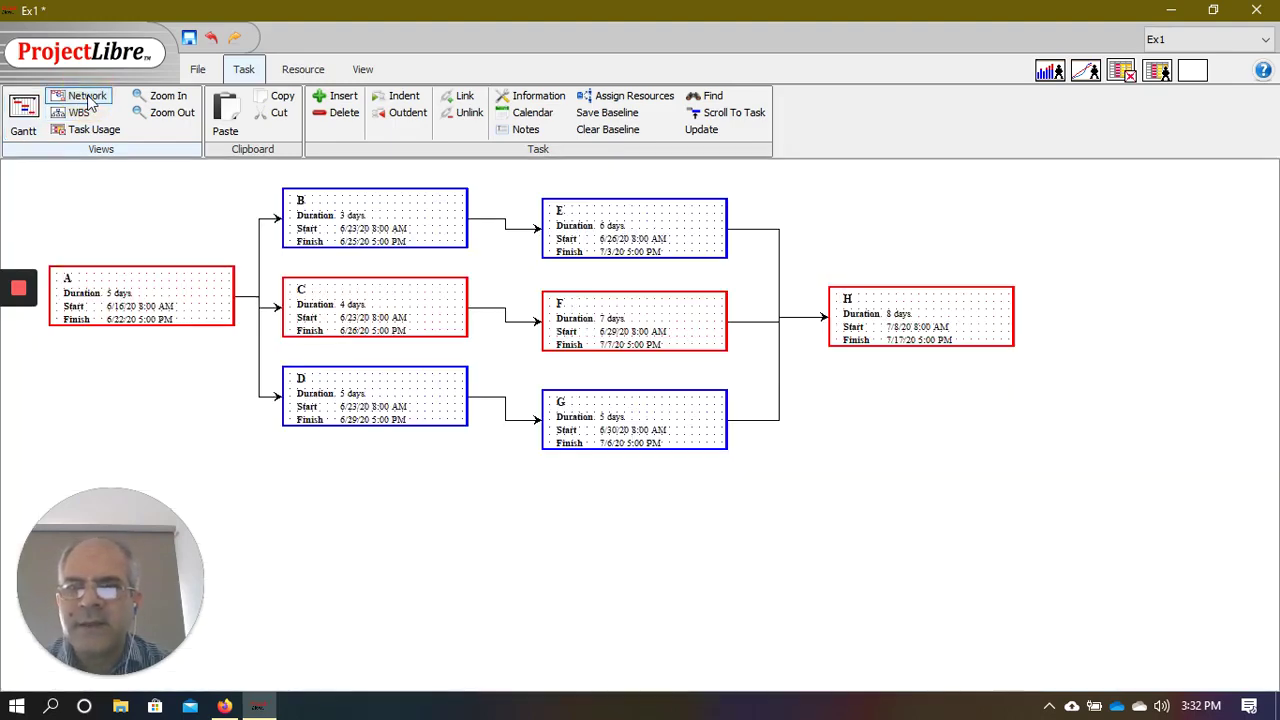
pyautogui.click(27, 111)
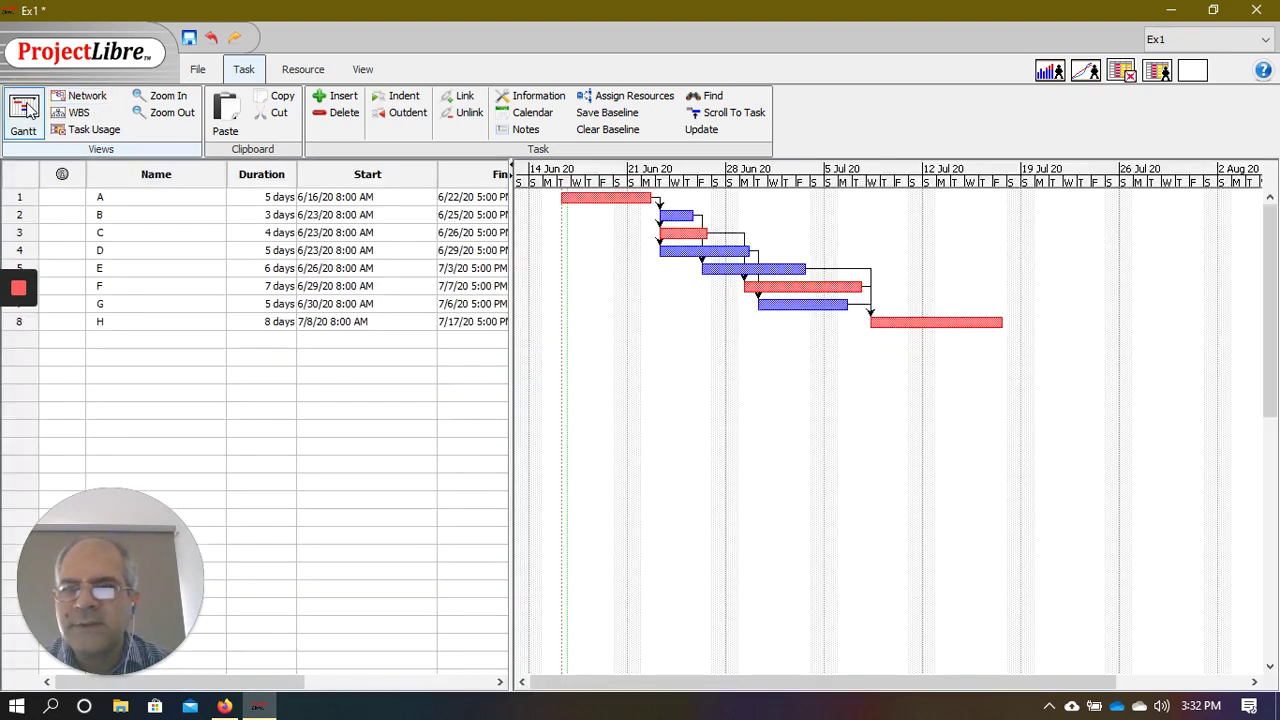
pyautogui.click(72, 96)
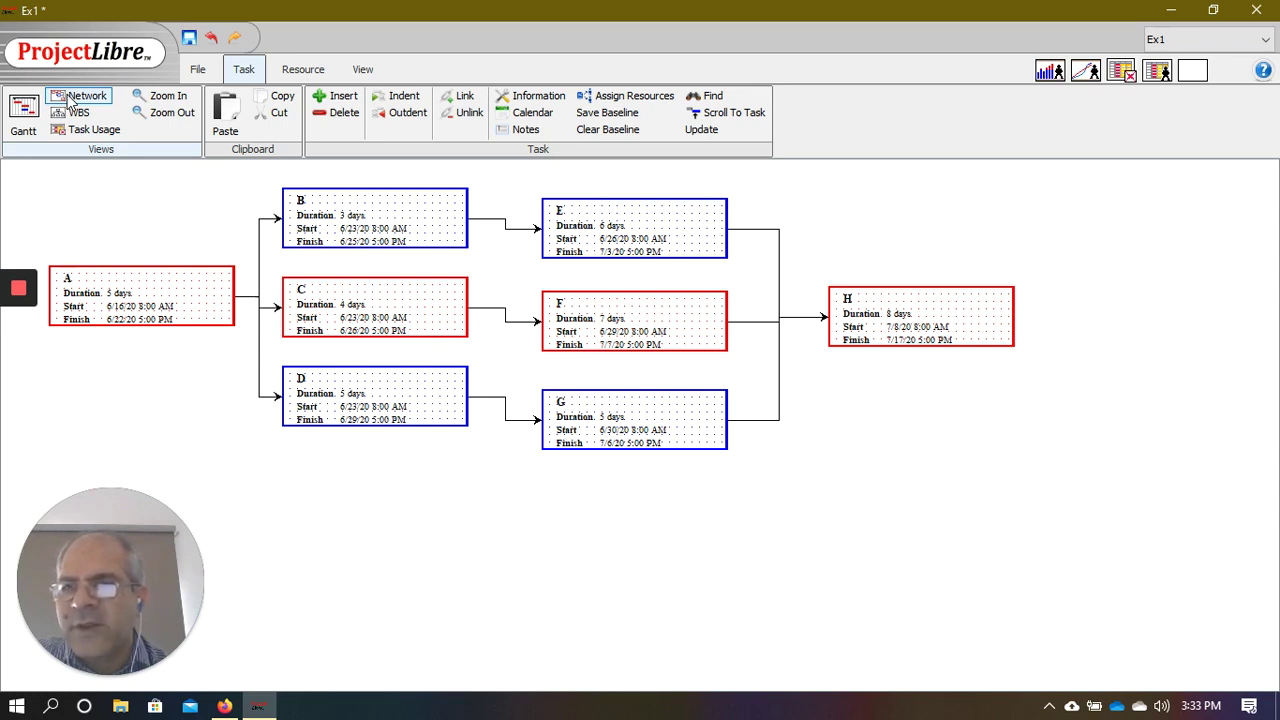
# - View the overview list of projects with its dates, cost and work columns, and return to the Gantt chart
pyautogui.click(199, 70)
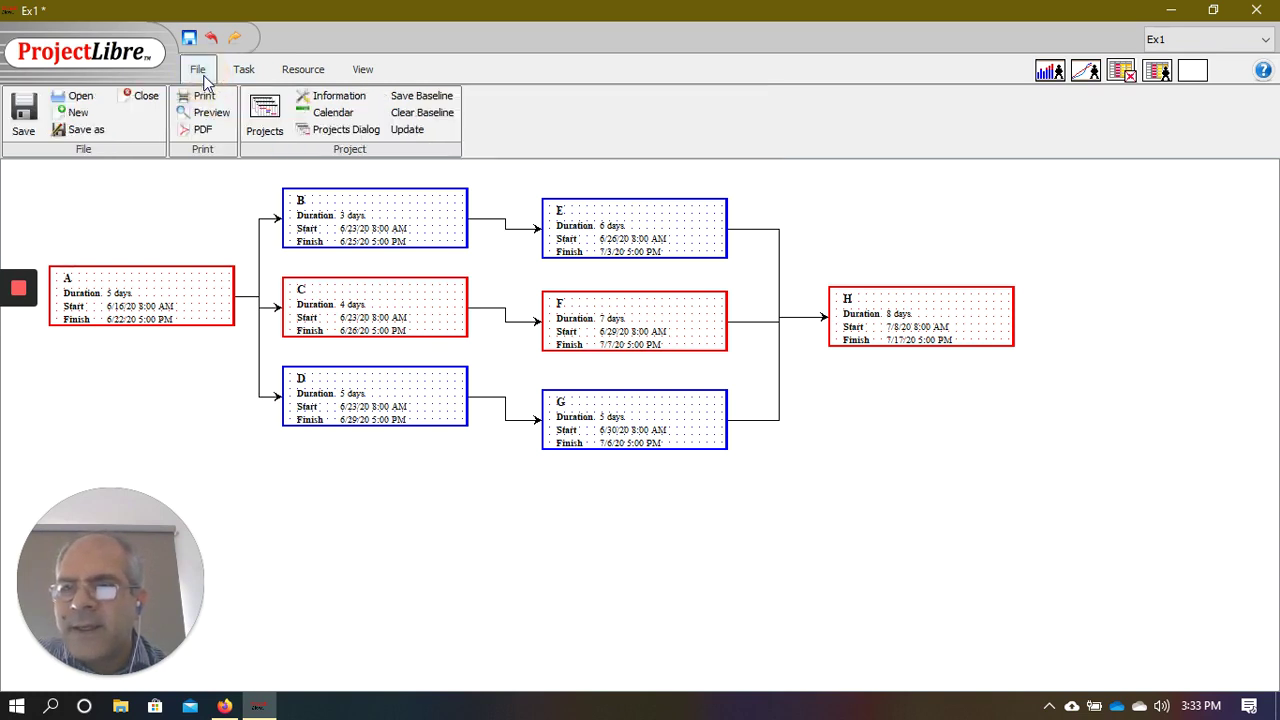
pyautogui.click(266, 118)
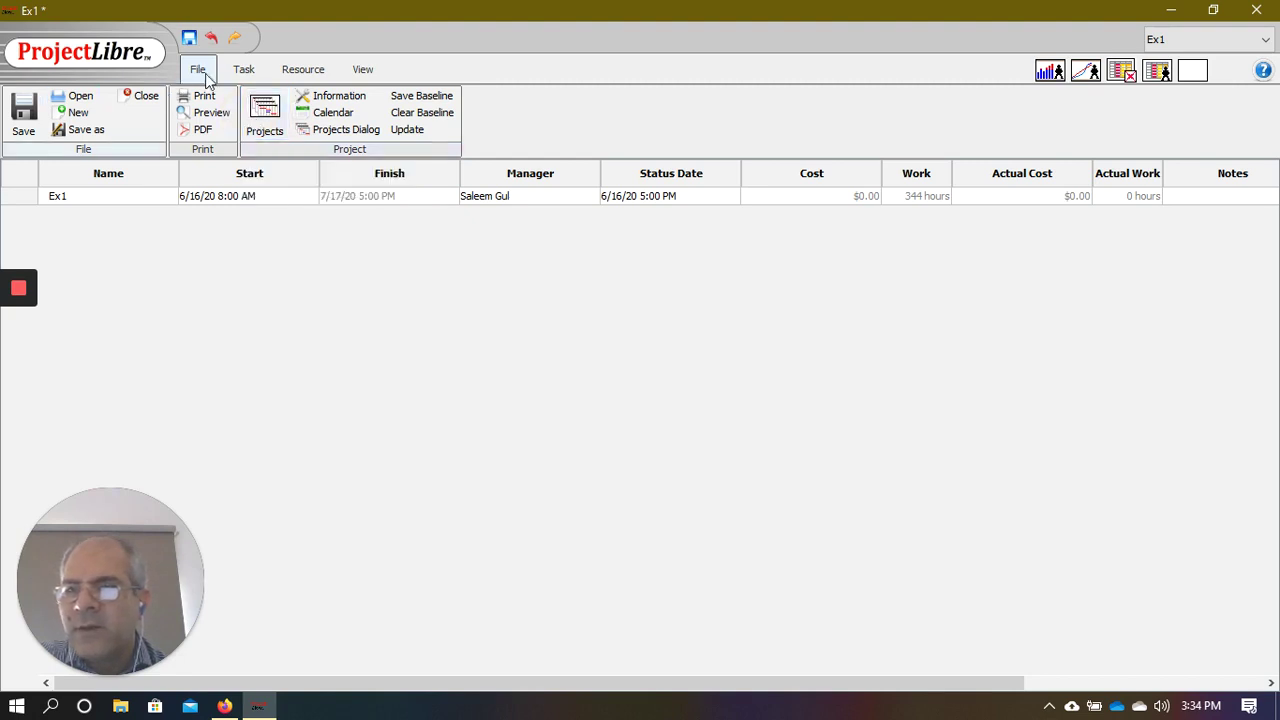
pyautogui.click(244, 70)
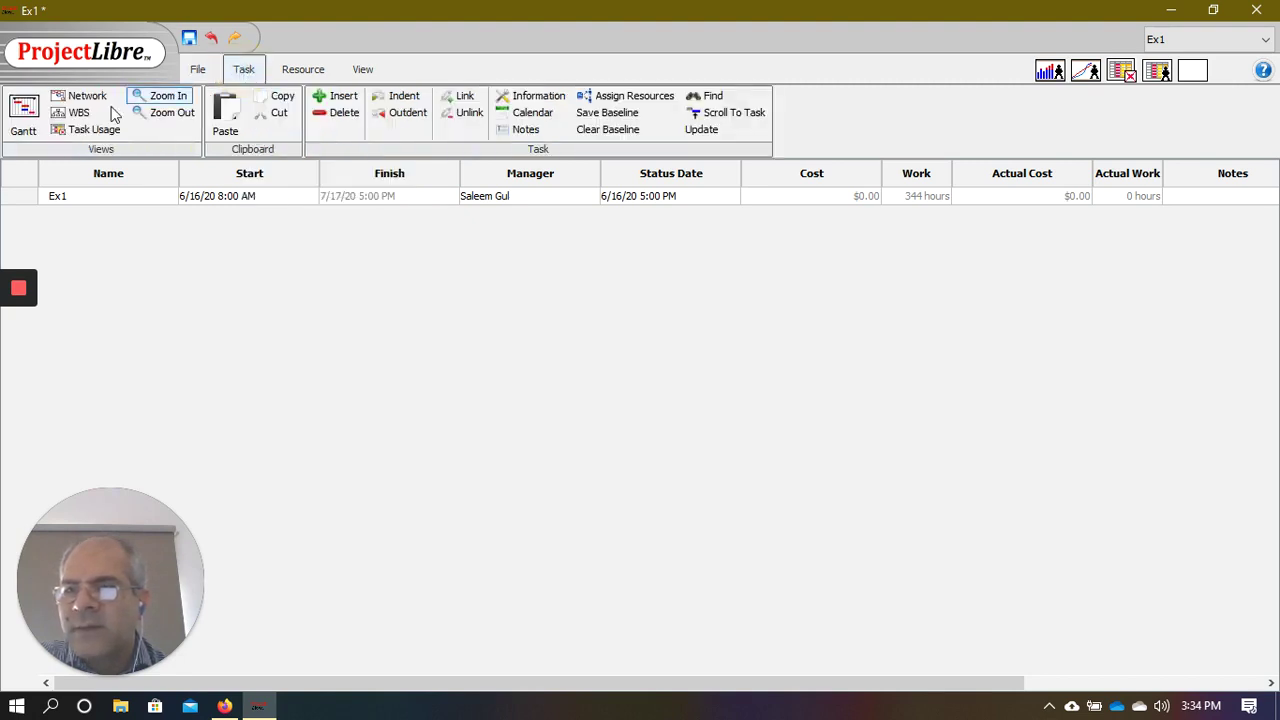
pyautogui.click(25, 115)
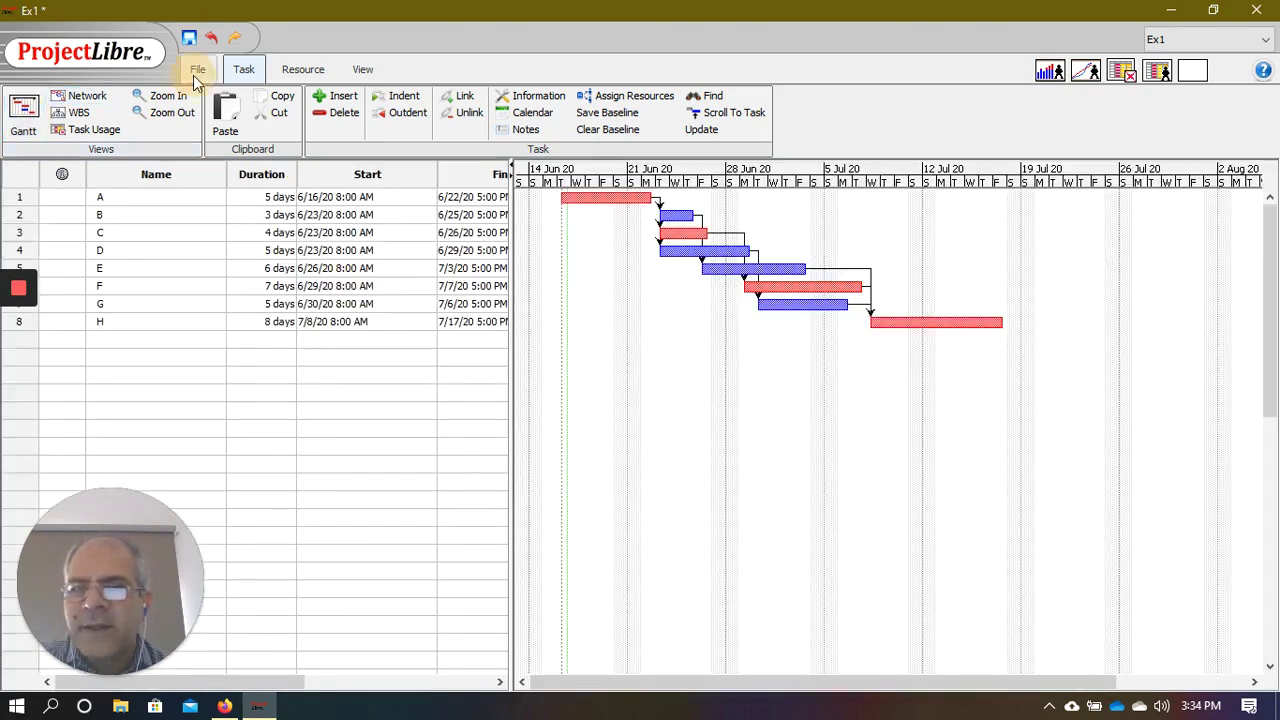
# - Review the general settings, statistics and notes in the project information of Ex1, and close it
pyautogui.click(195, 72)
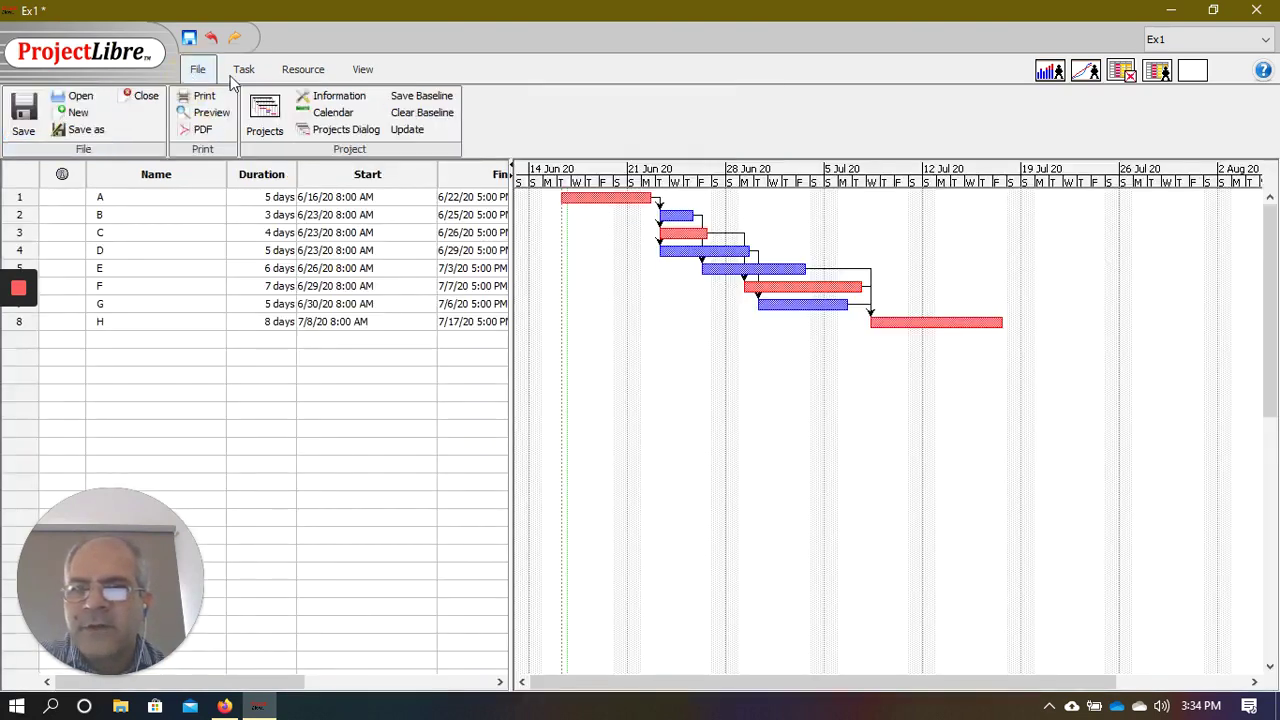
pyautogui.click(336, 98)
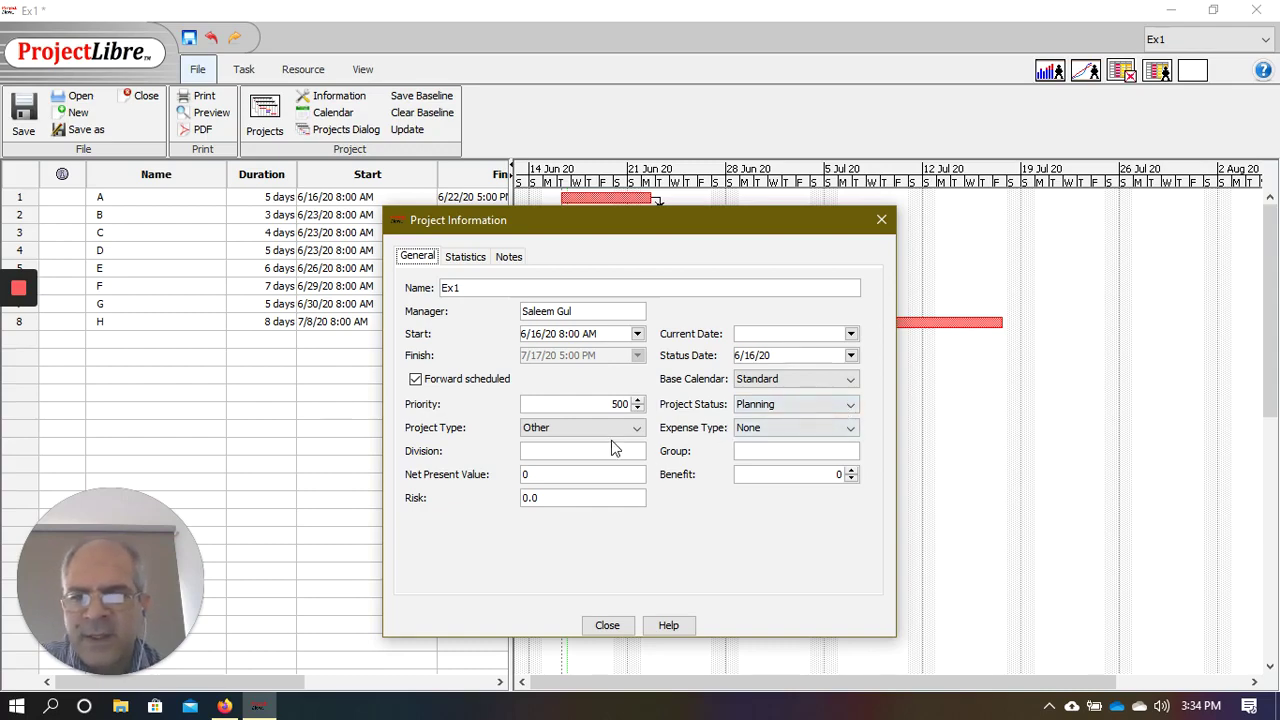
pyautogui.click(472, 258)
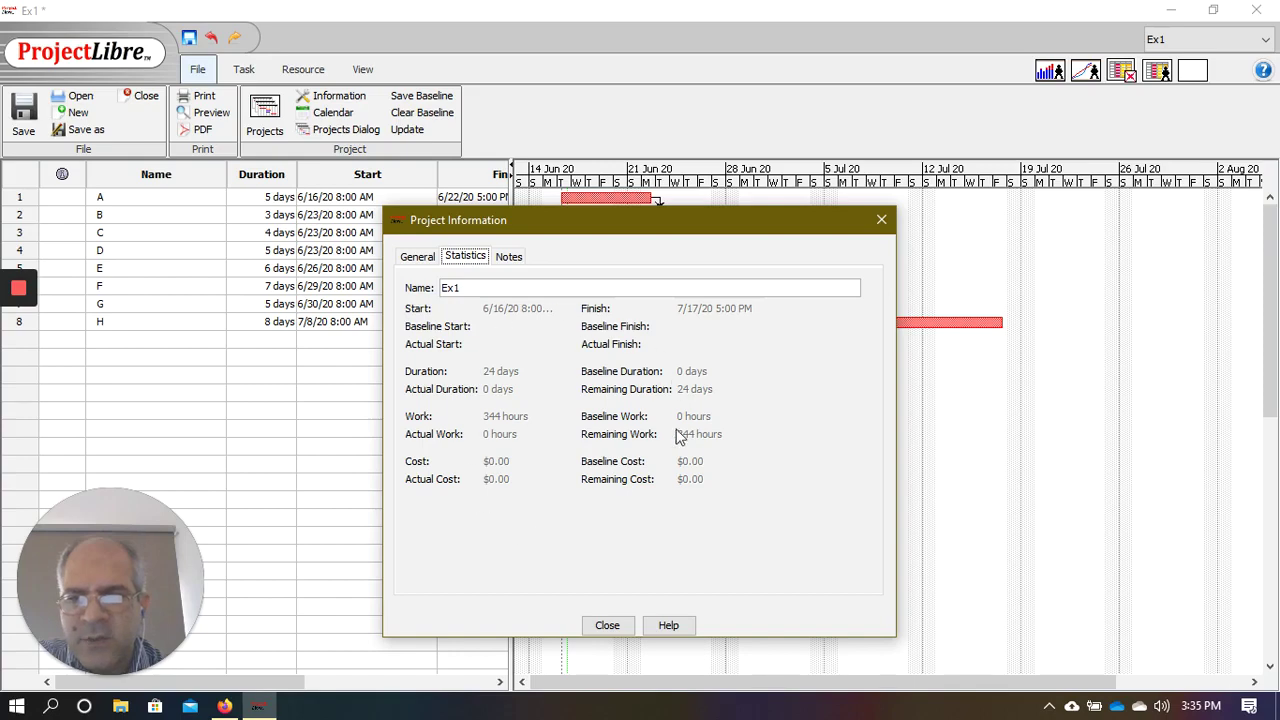
pyautogui.click(508, 258)
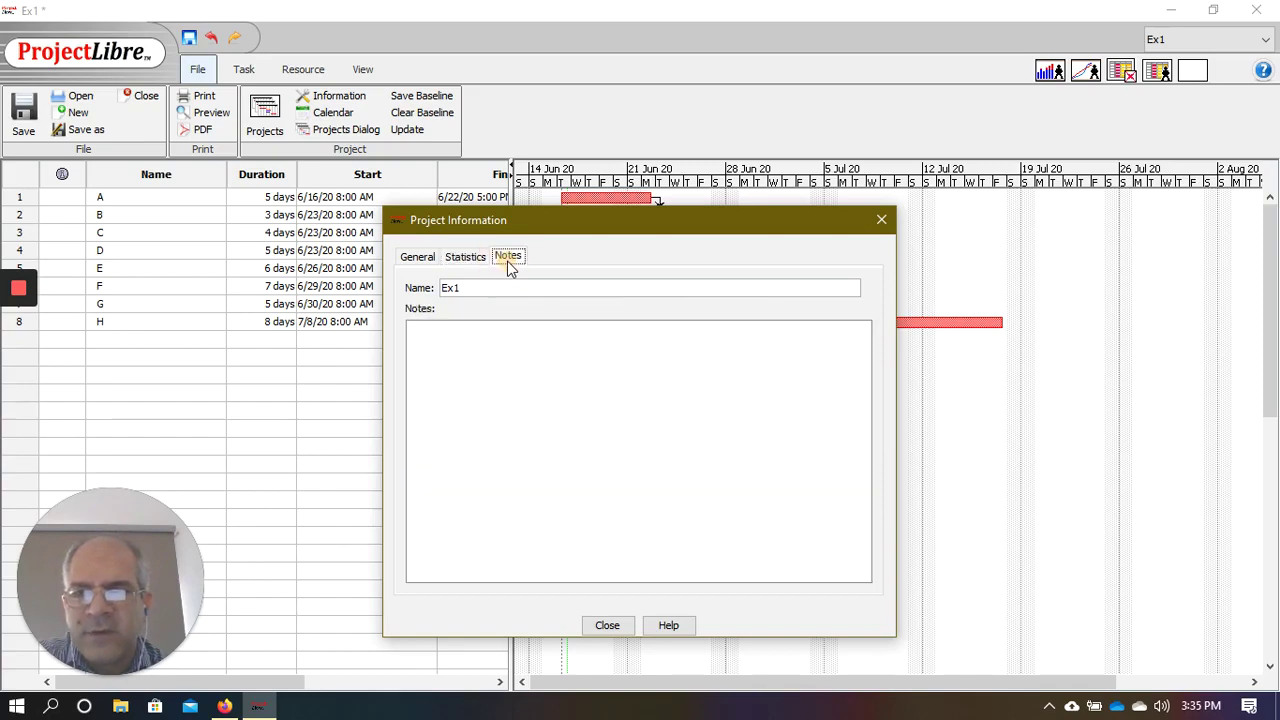
pyautogui.click(418, 257)
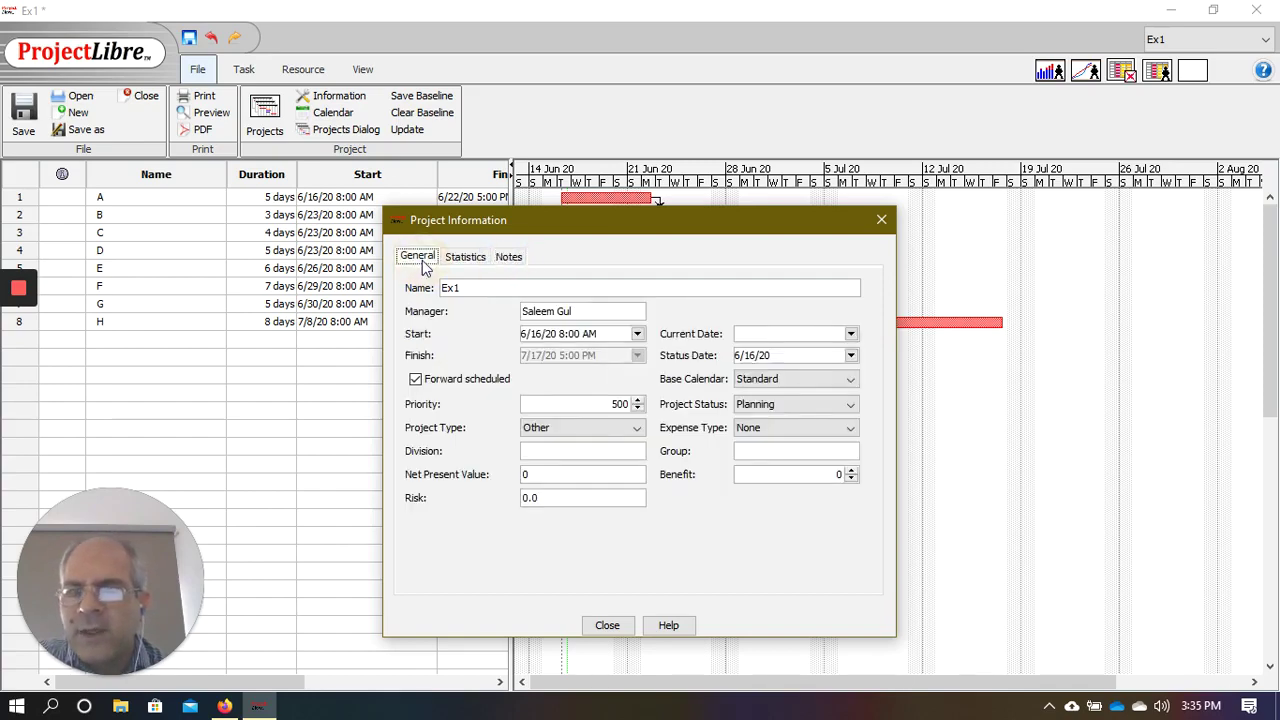
pyautogui.click(610, 625)
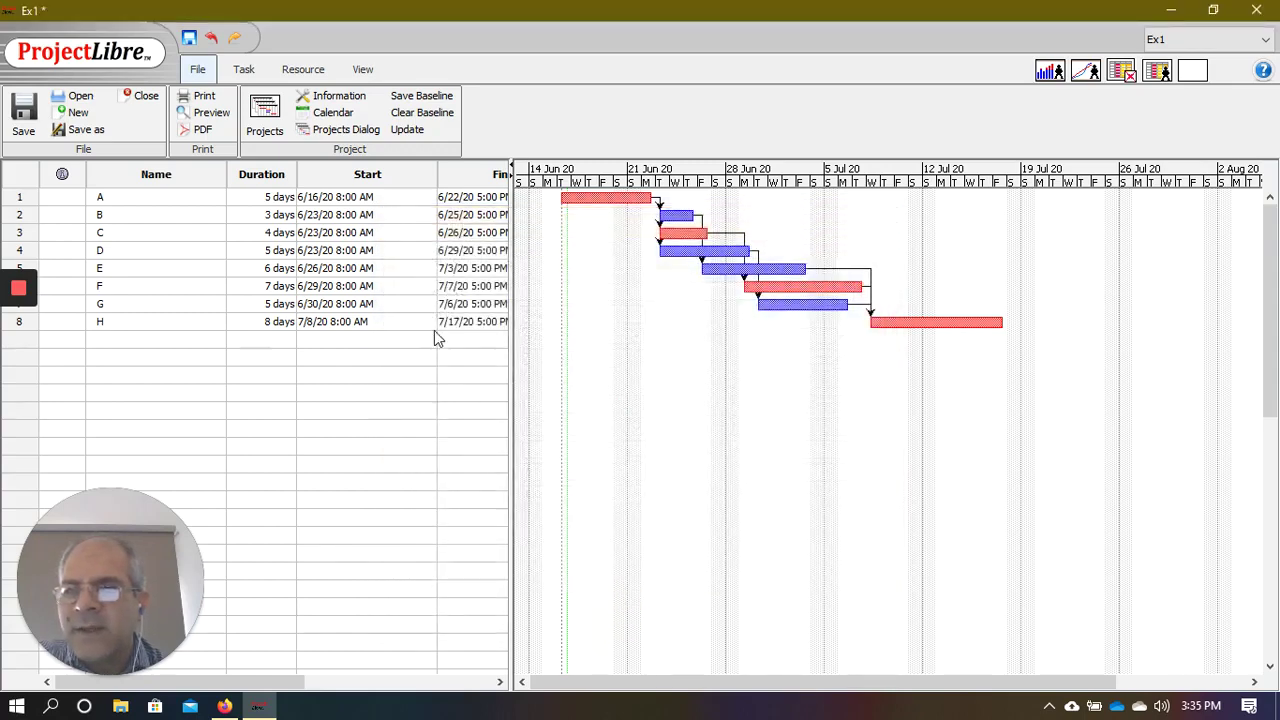
# - Check the total project duration in the statistics of Ex1, and close the project information
pyautogui.click(336, 96)
pyautogui.click(467, 258)
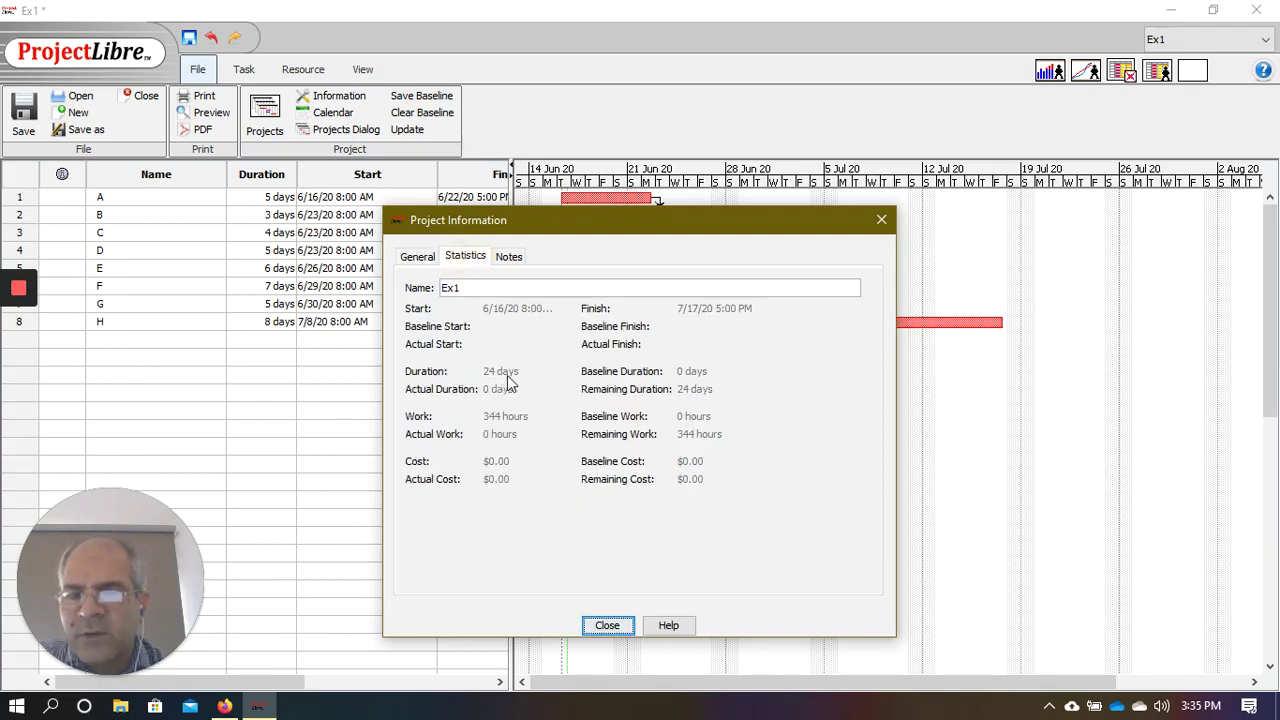
pyautogui.click(608, 627)
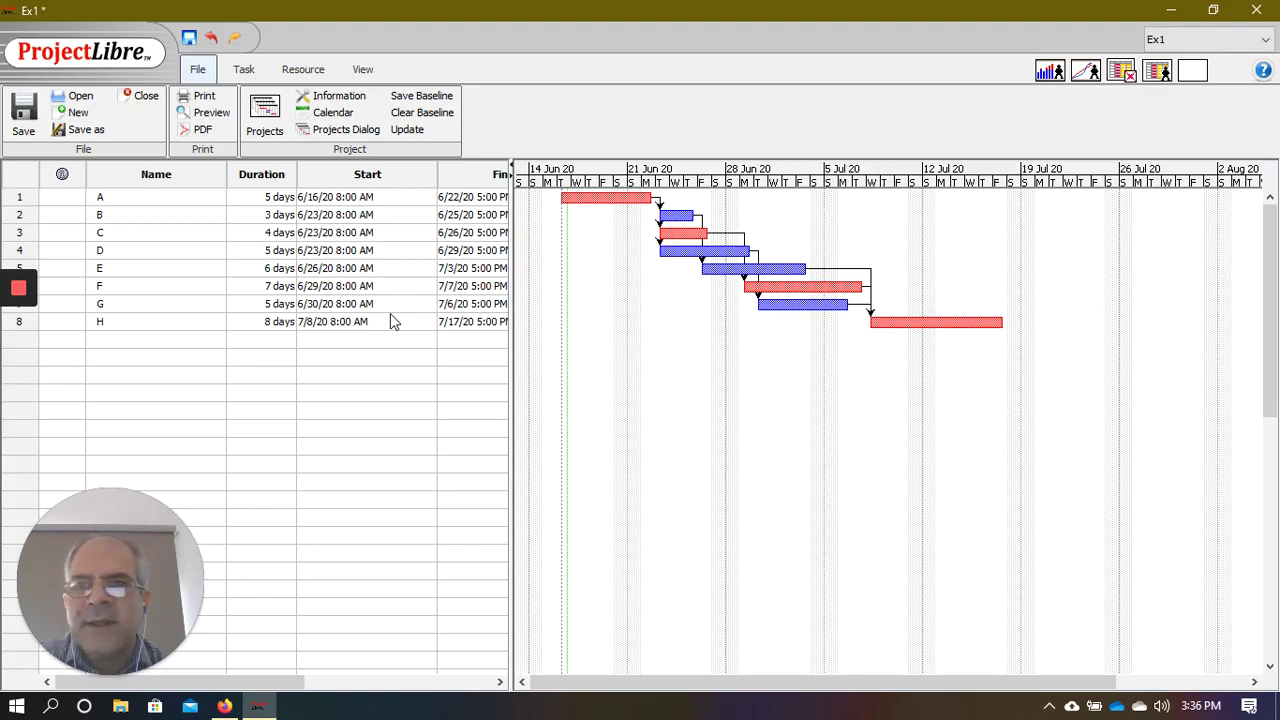
pyautogui.moveTo(20, 288)
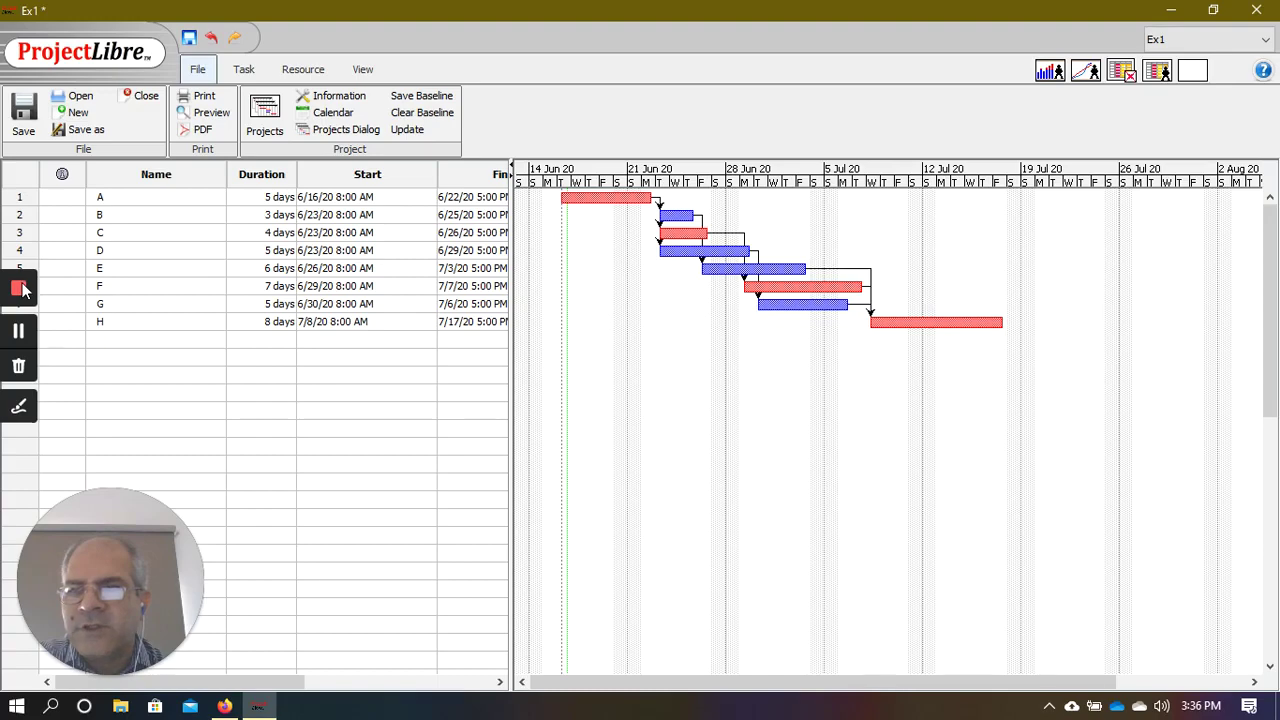